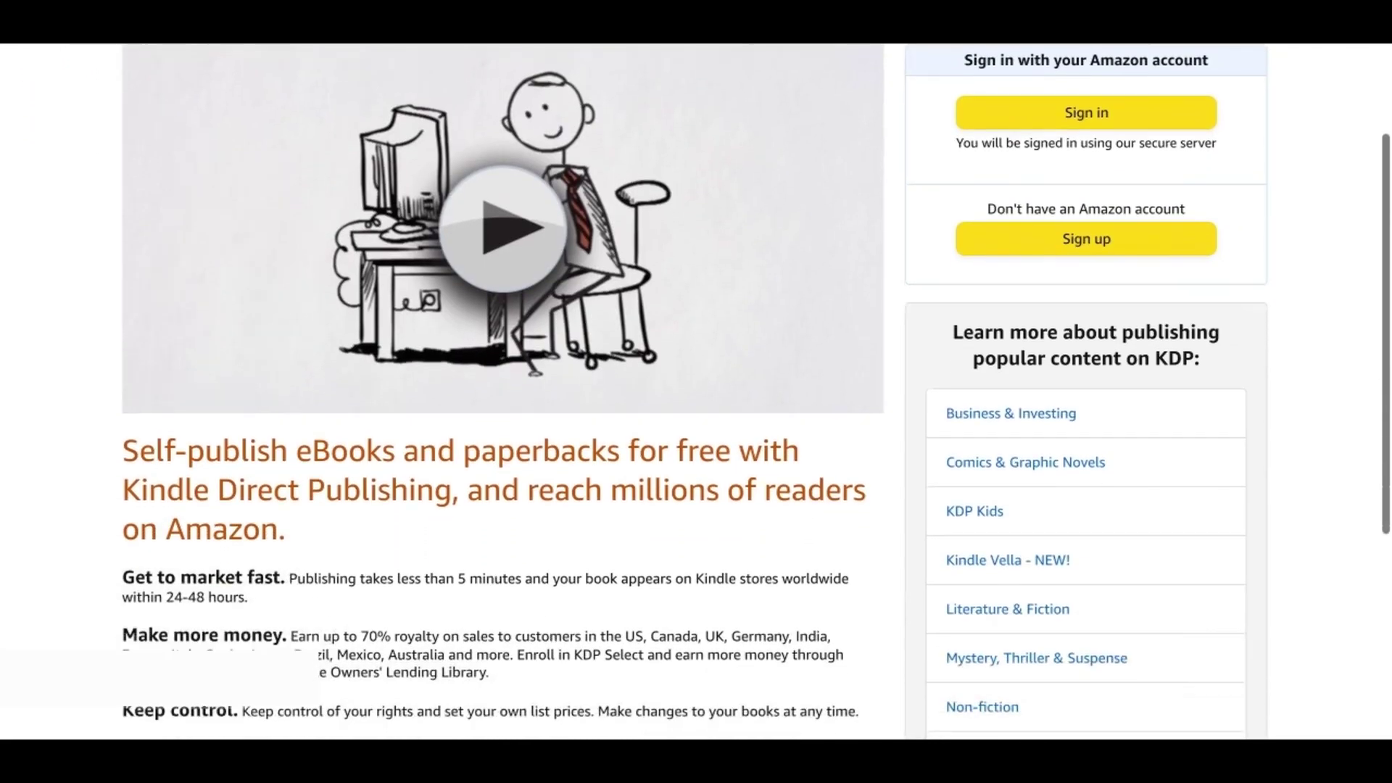
Step: Look over Create your KDP account, then return and fill in the sign-in email and password
scroll(696, 391, "up", 3)
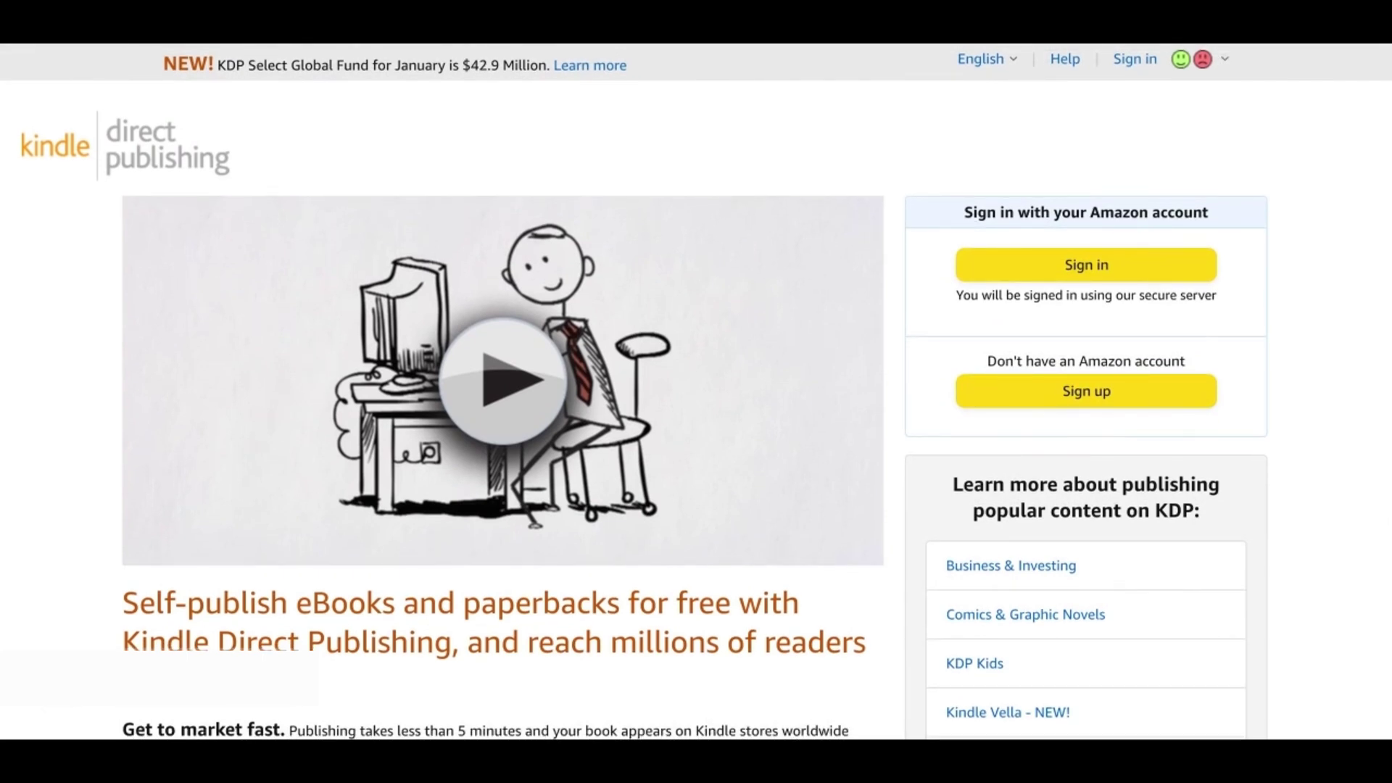
scroll(696, 391, "down", 8)
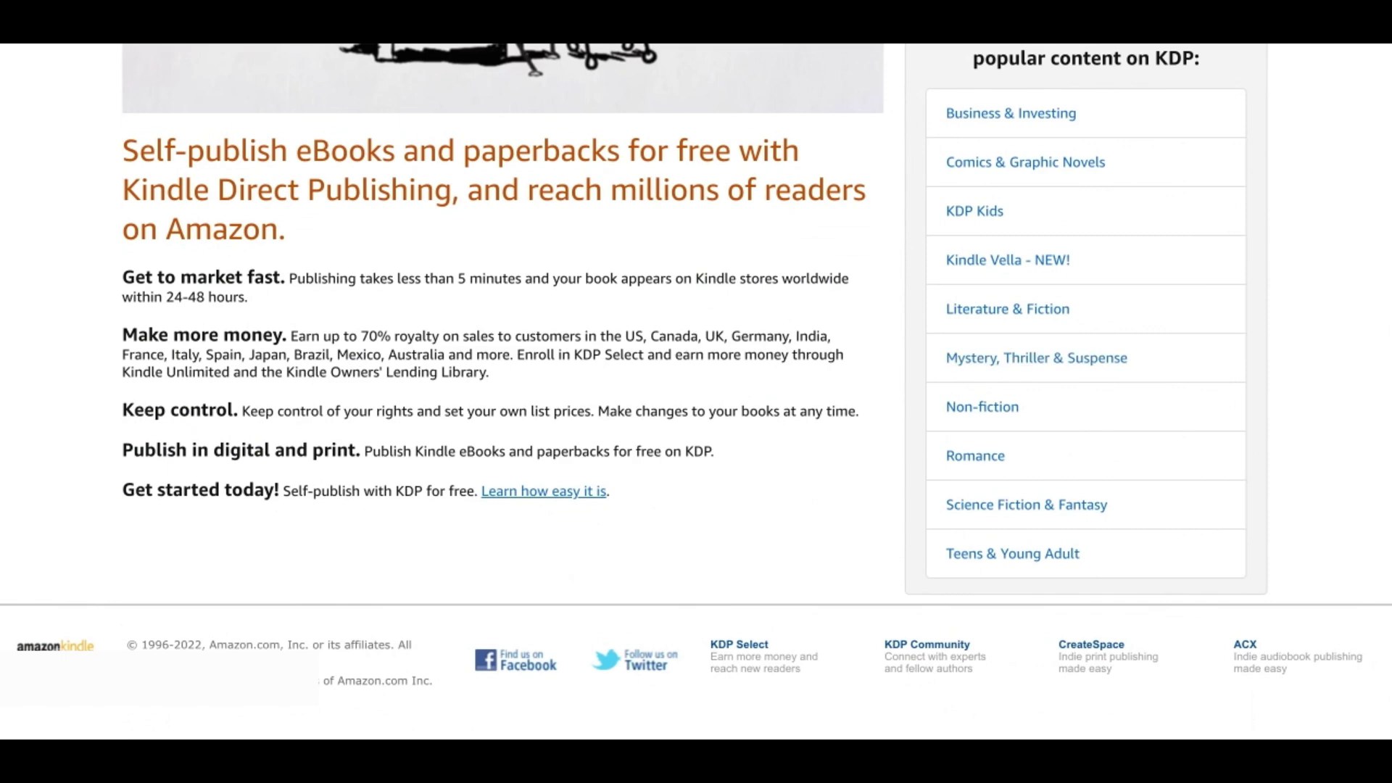
scroll(695, 392, "up", 8)
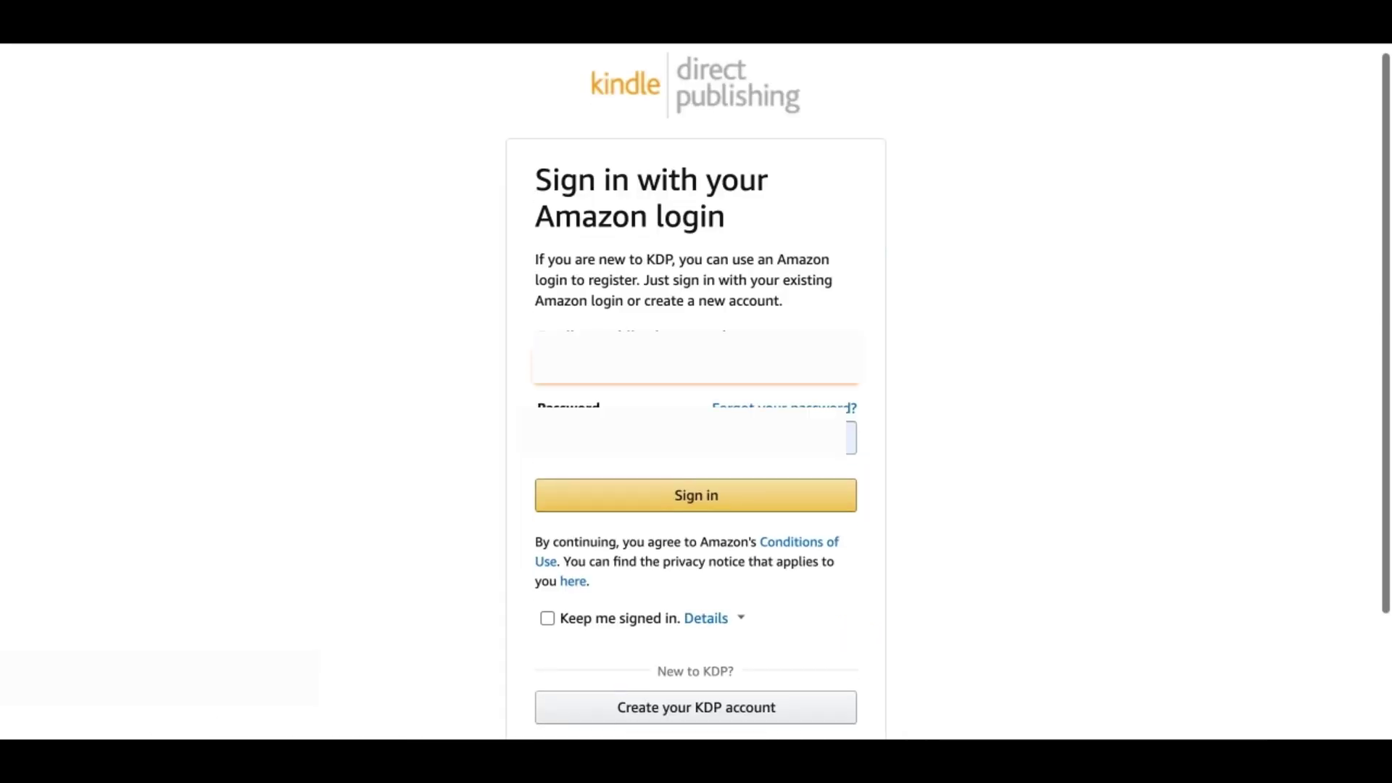
scroll(696, 392, "down", 1)
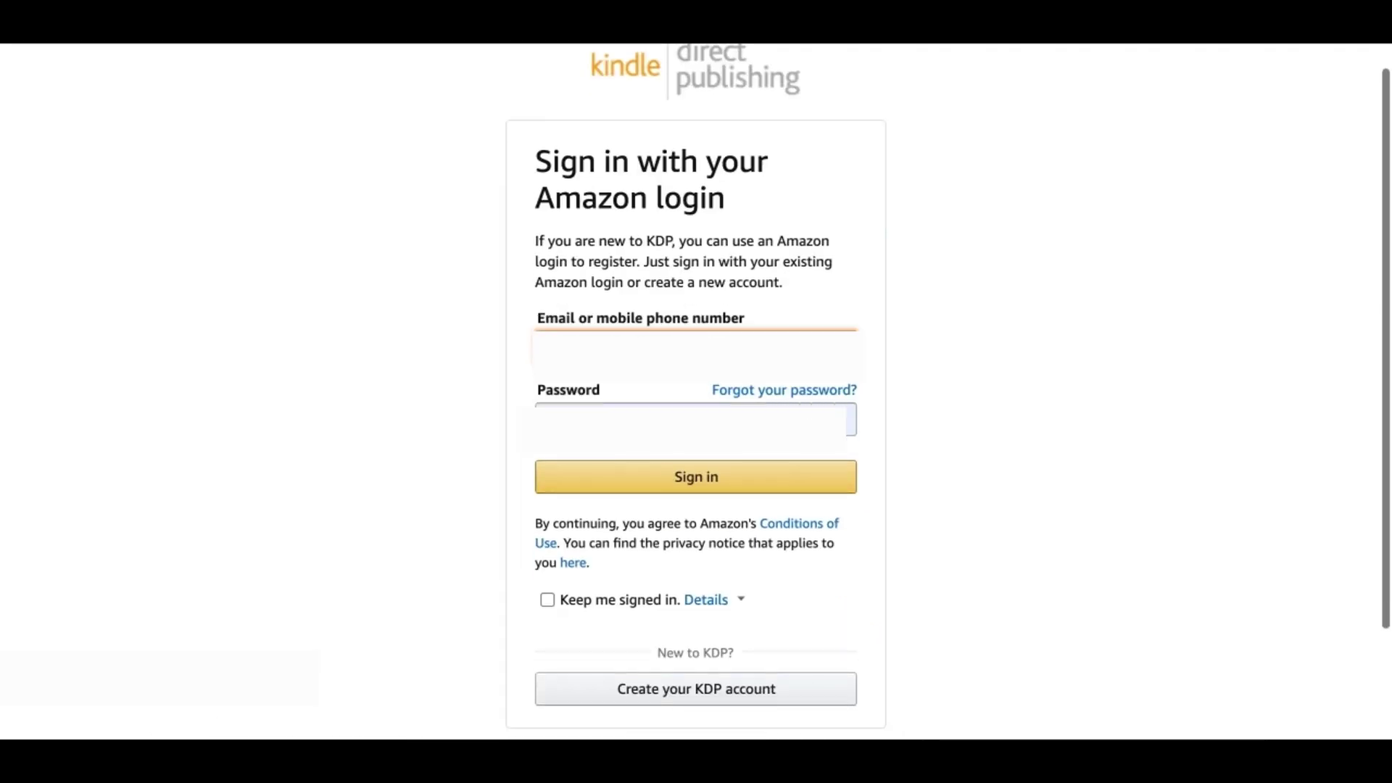
scroll(696, 391, "down", 1)
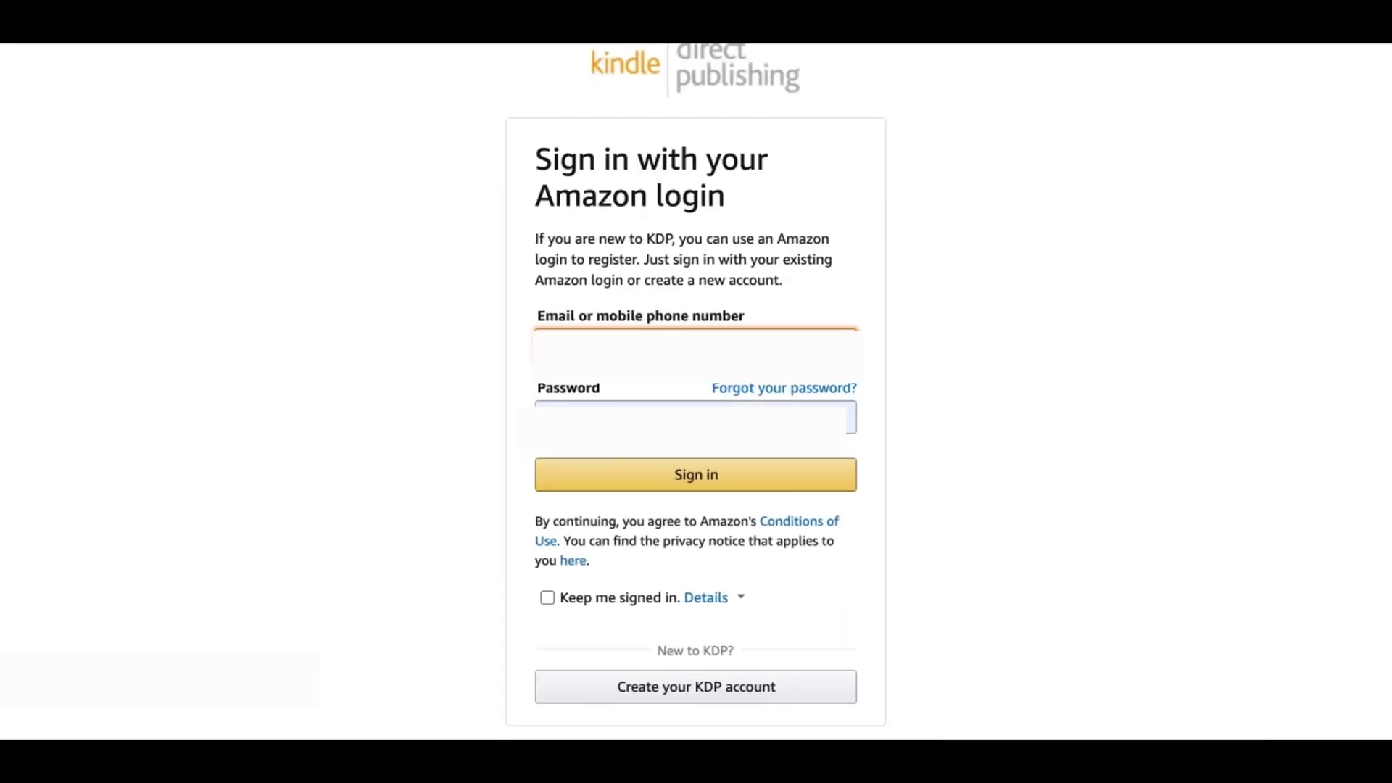
scroll(696, 391, "down", 1)
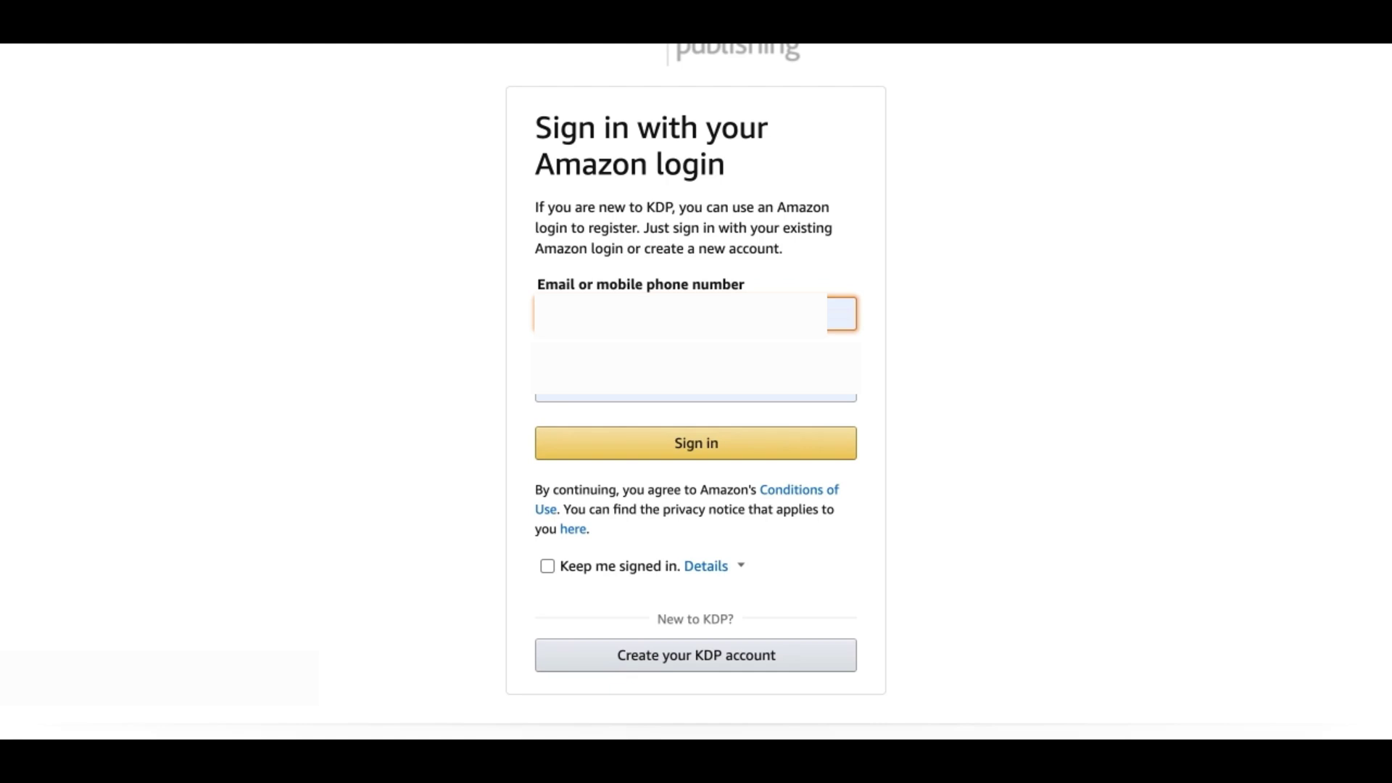
left_click(696, 655)
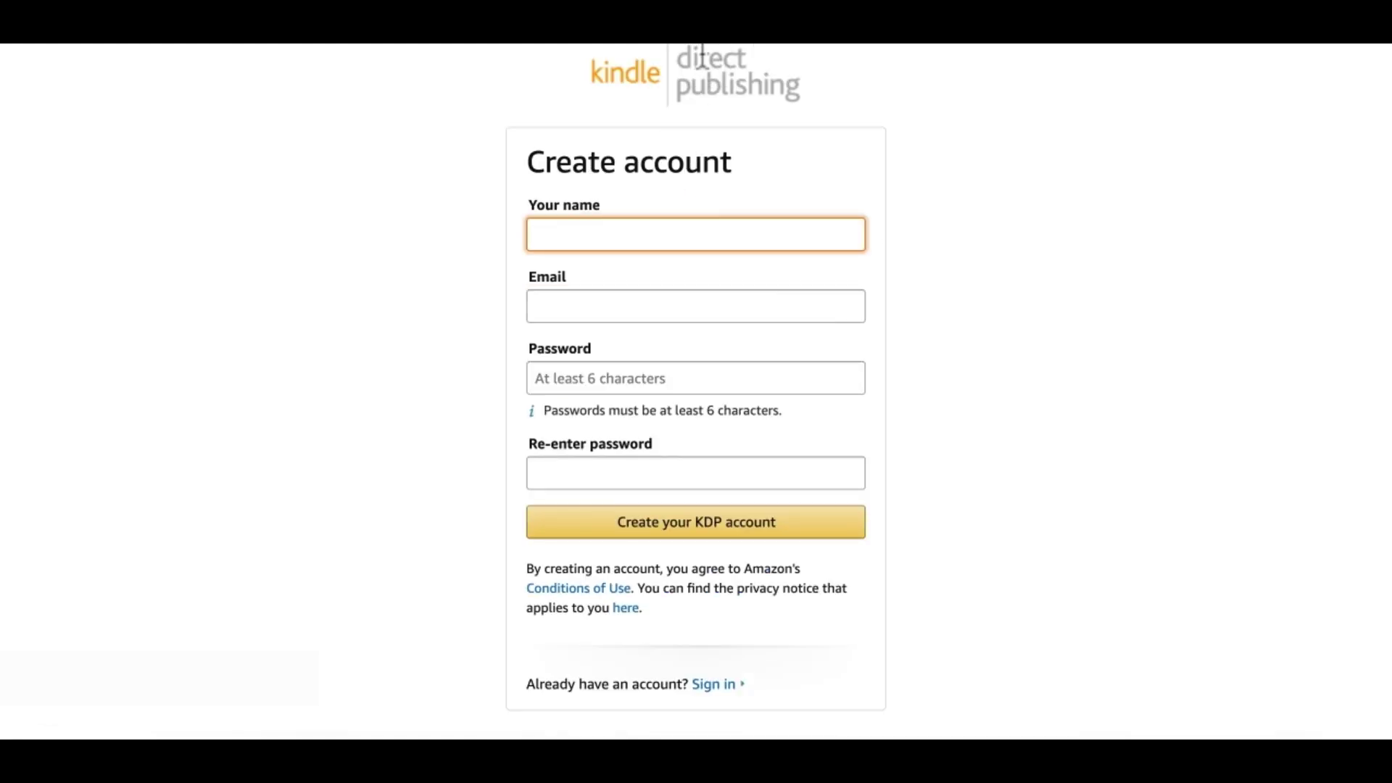
left_click(1360, 150)
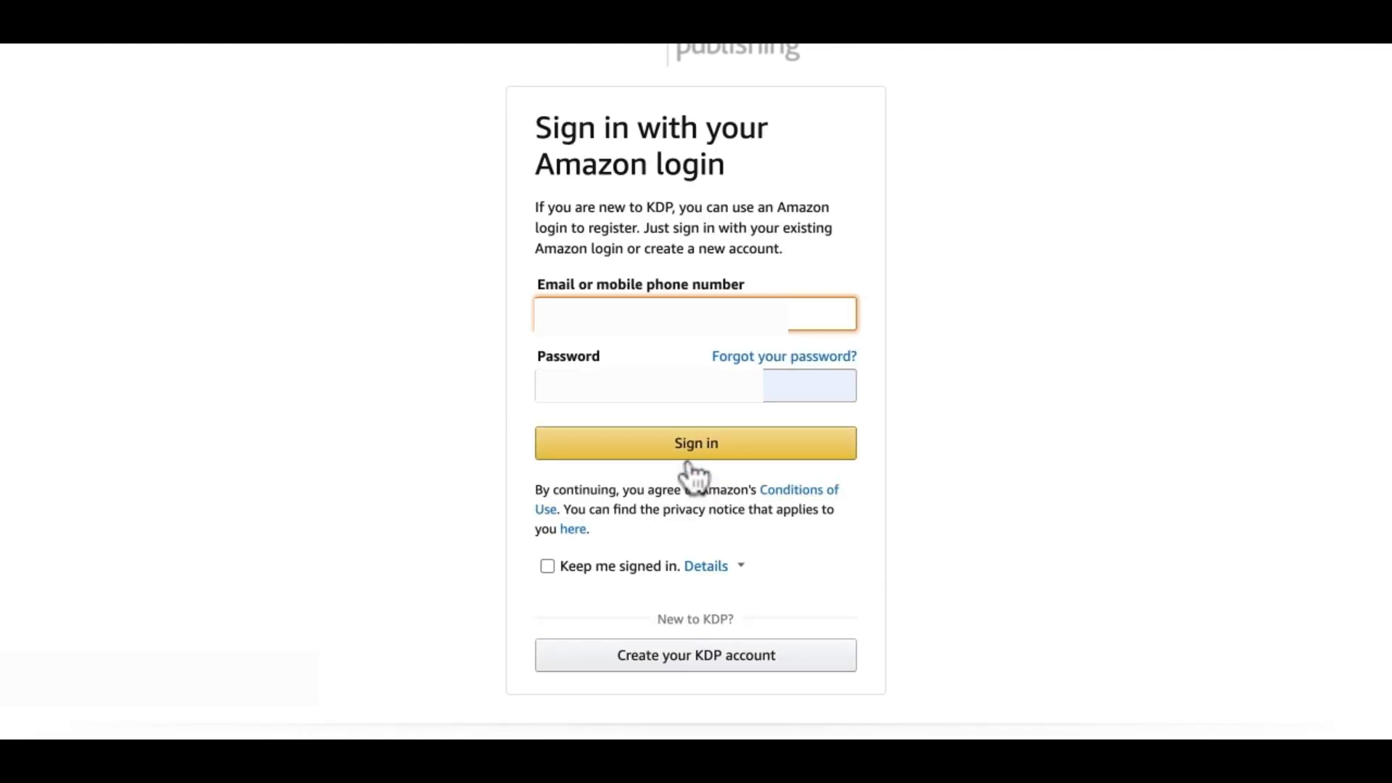
Step: Submit the KDP sign-in and request the one-time password by text message
left_click(686, 457)
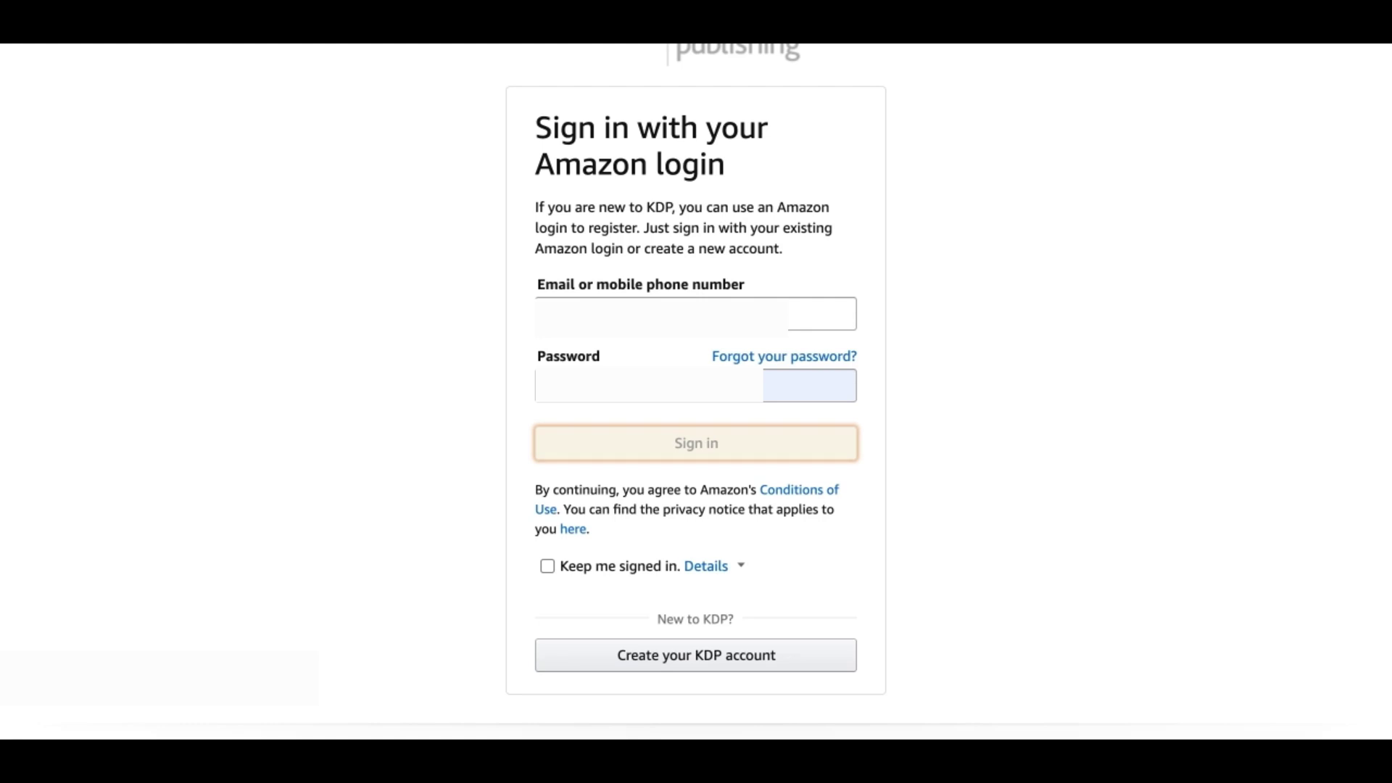
scroll(695, 392, "down", 1)
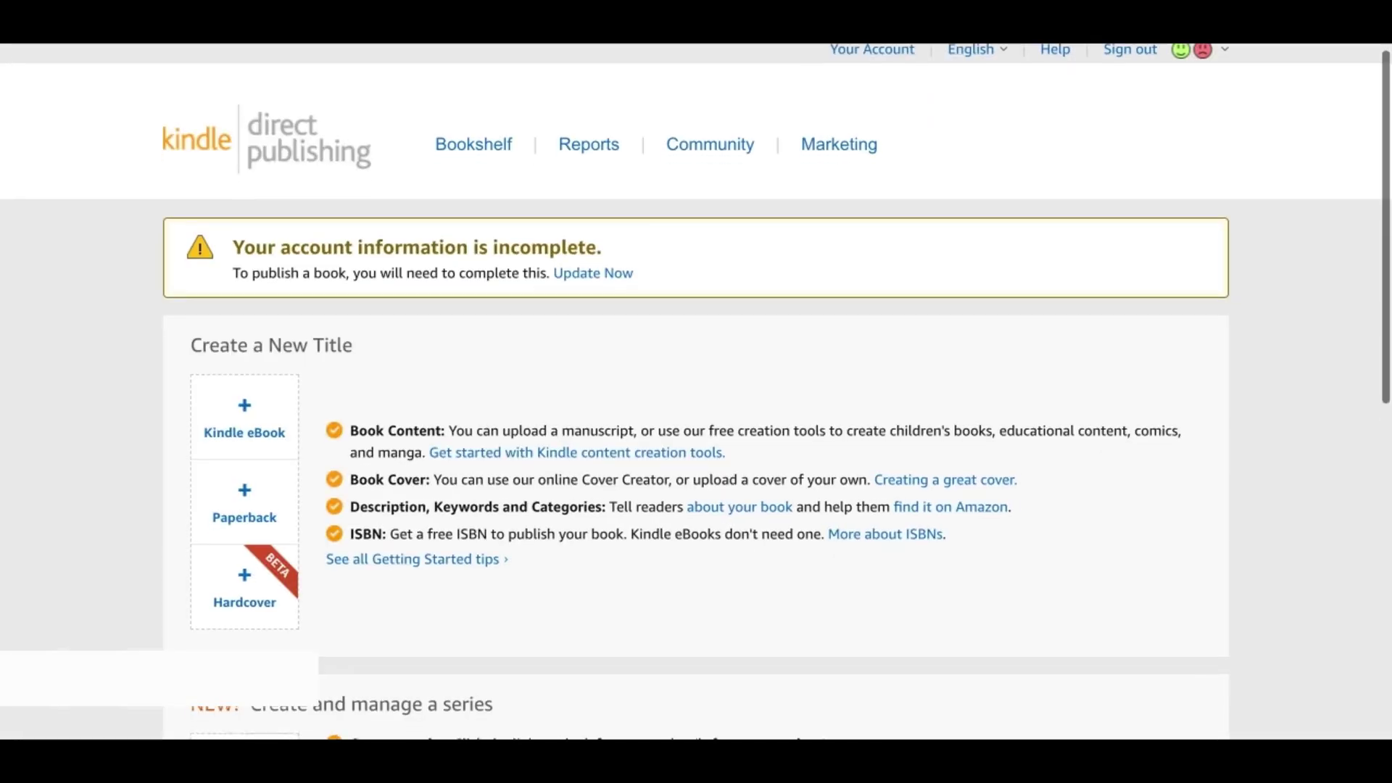
scroll(696, 391, "down", 1)
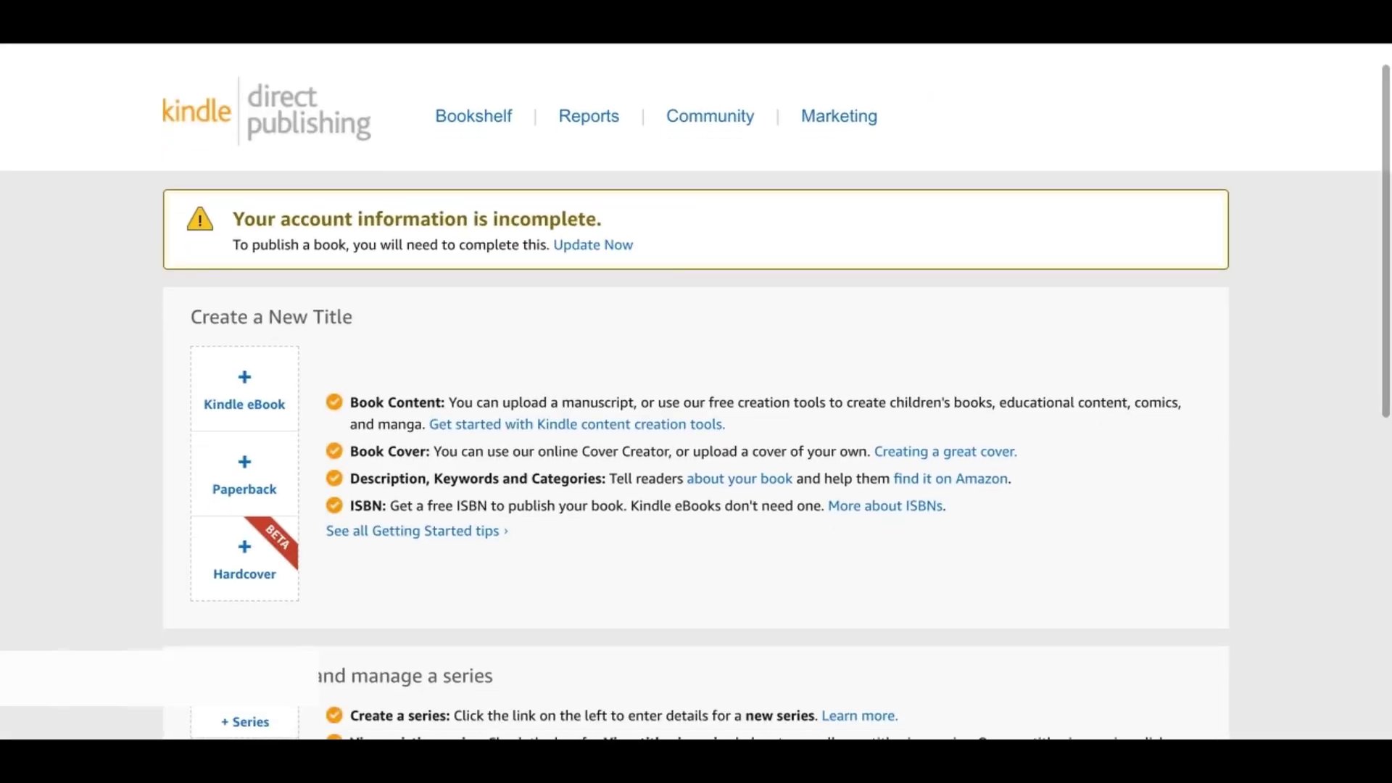
scroll(696, 391, "down", 5)
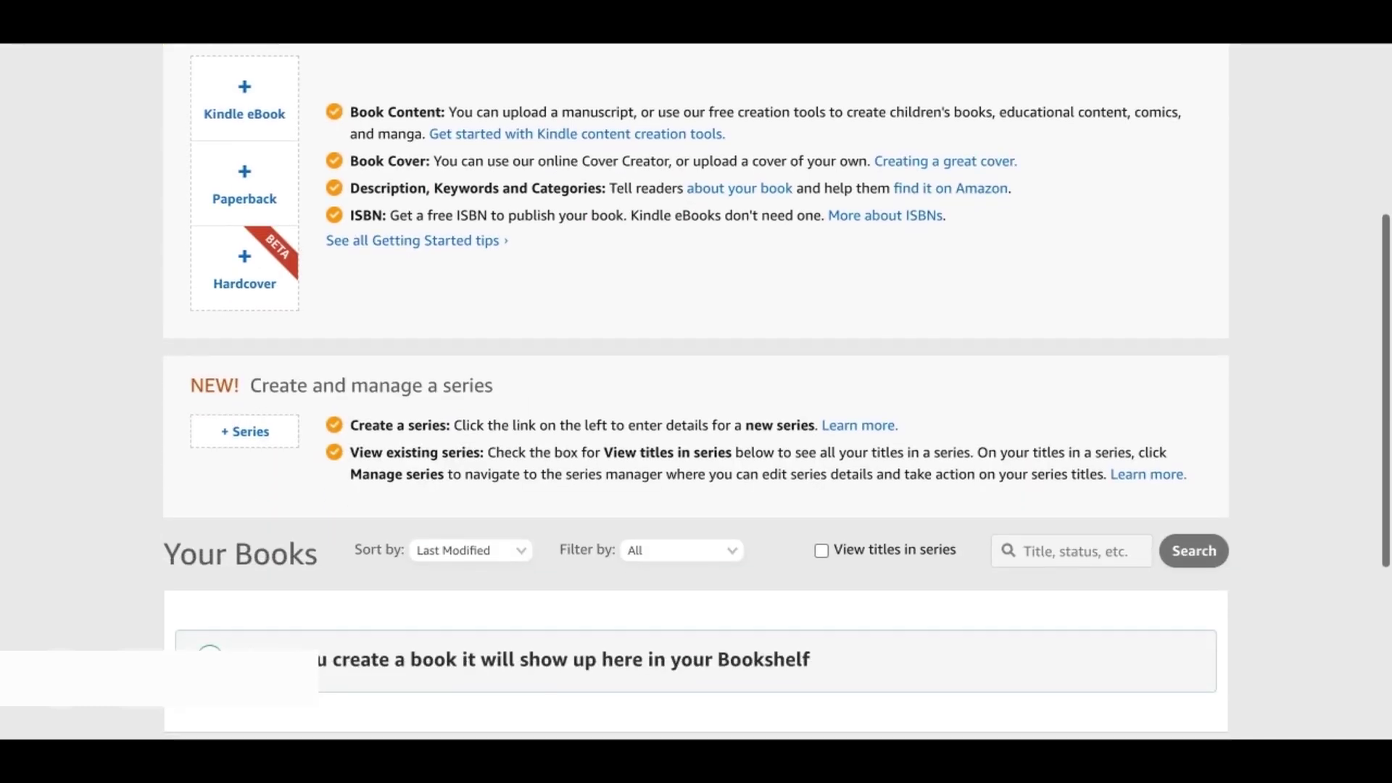
scroll(696, 392, "up", 6)
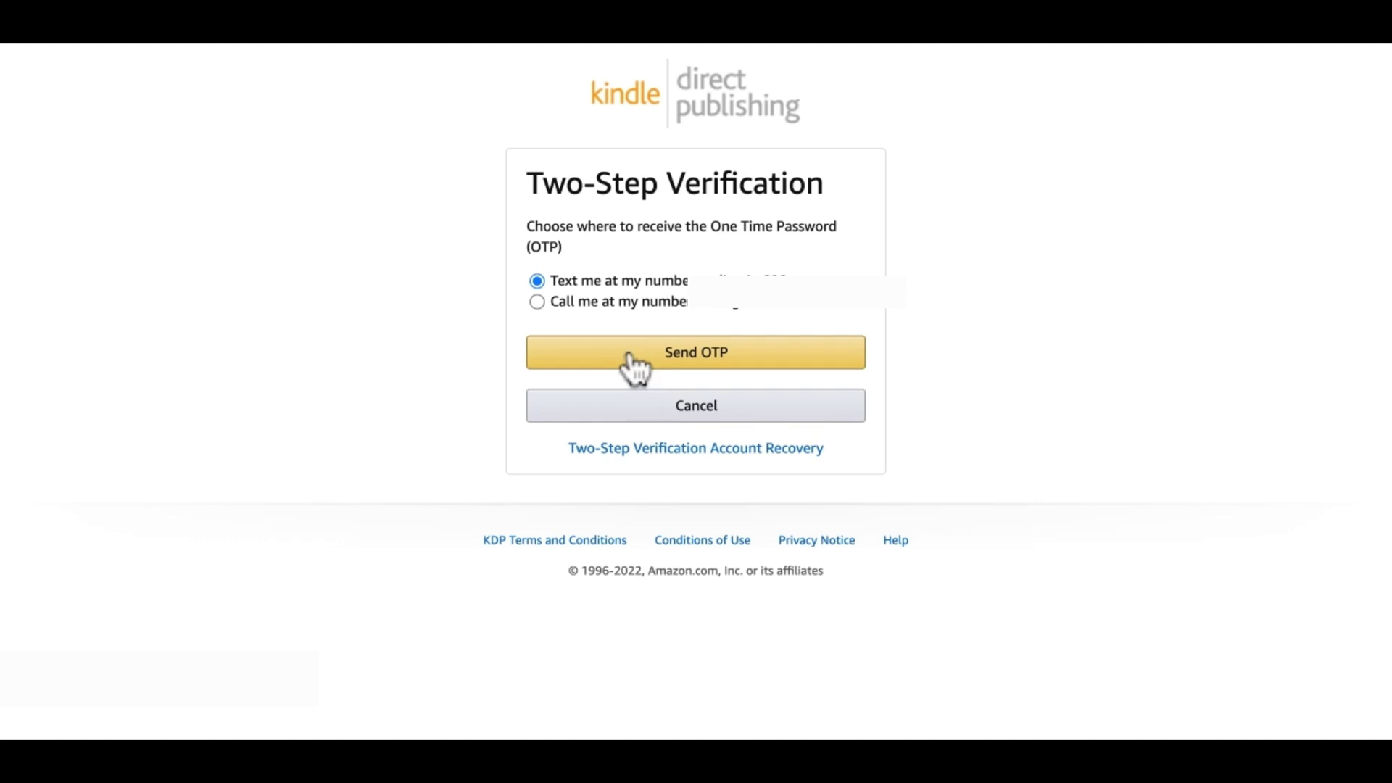
left_click(761, 353)
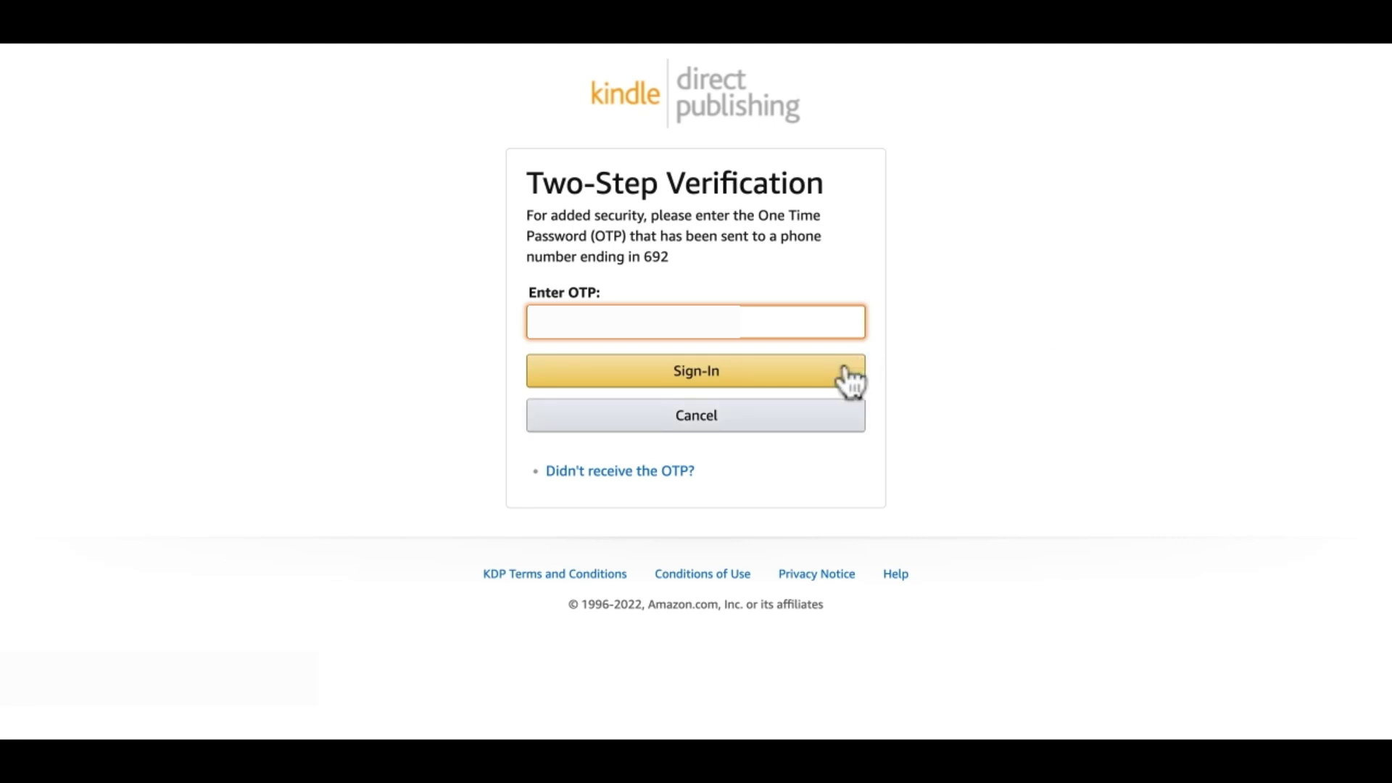
key("Tab")
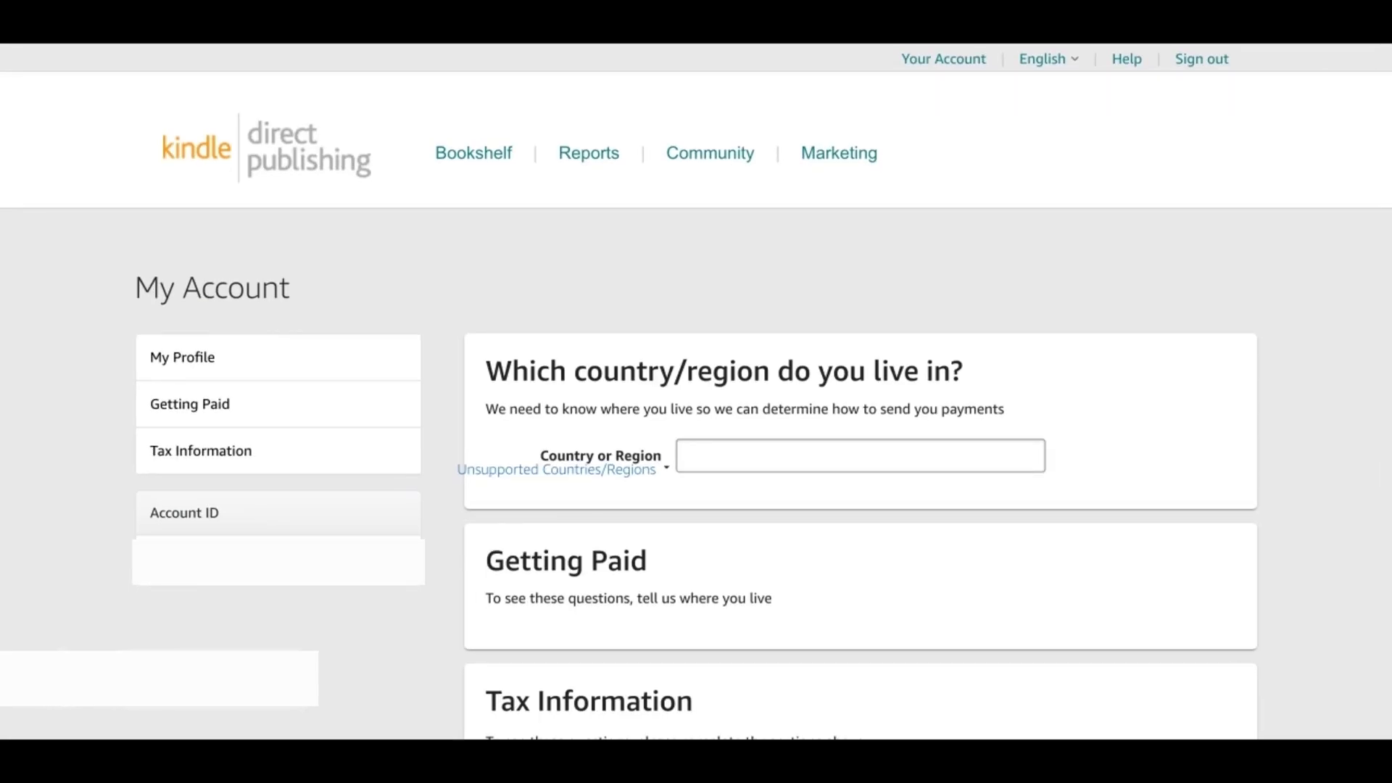
Step: Set the Country or Region to United Arab Emirates
scroll(696, 391, "down", 3)
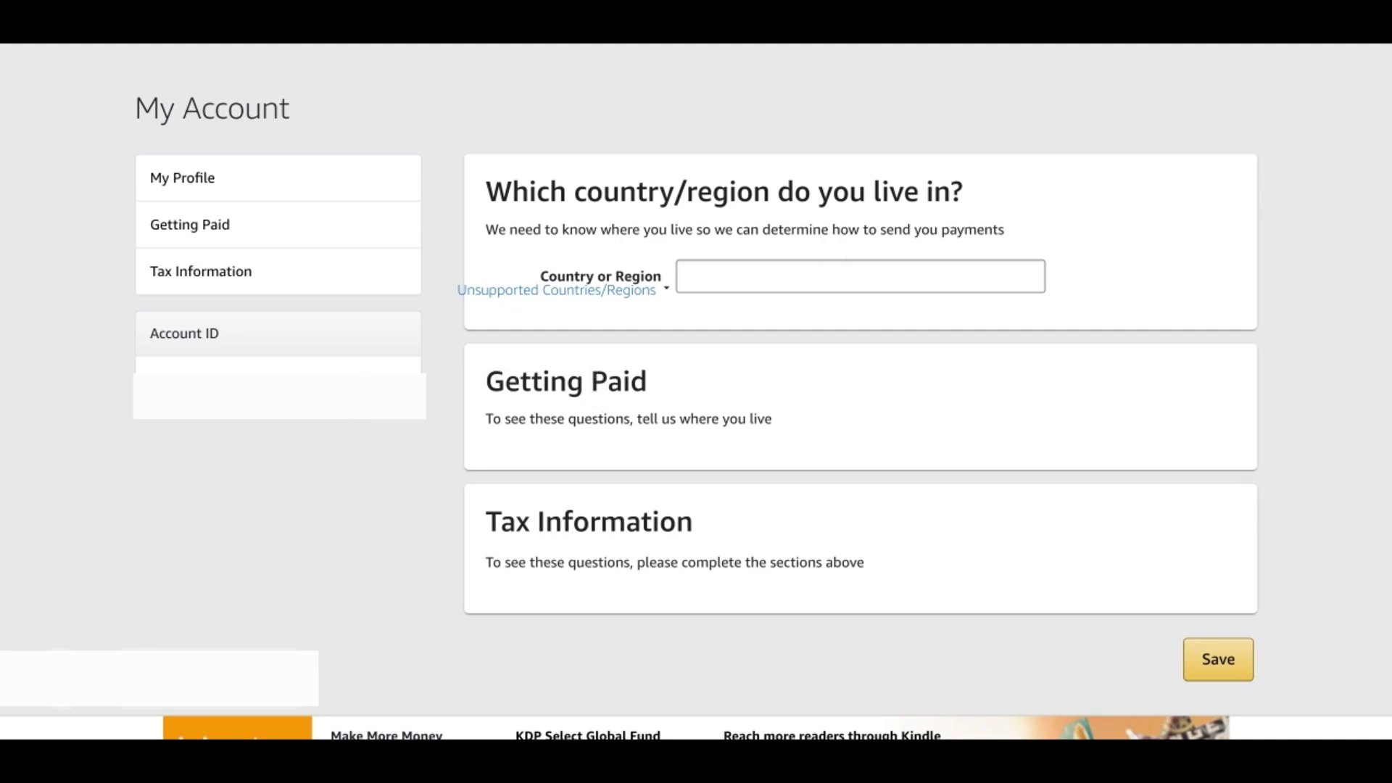
scroll(710, 47, "down", 1)
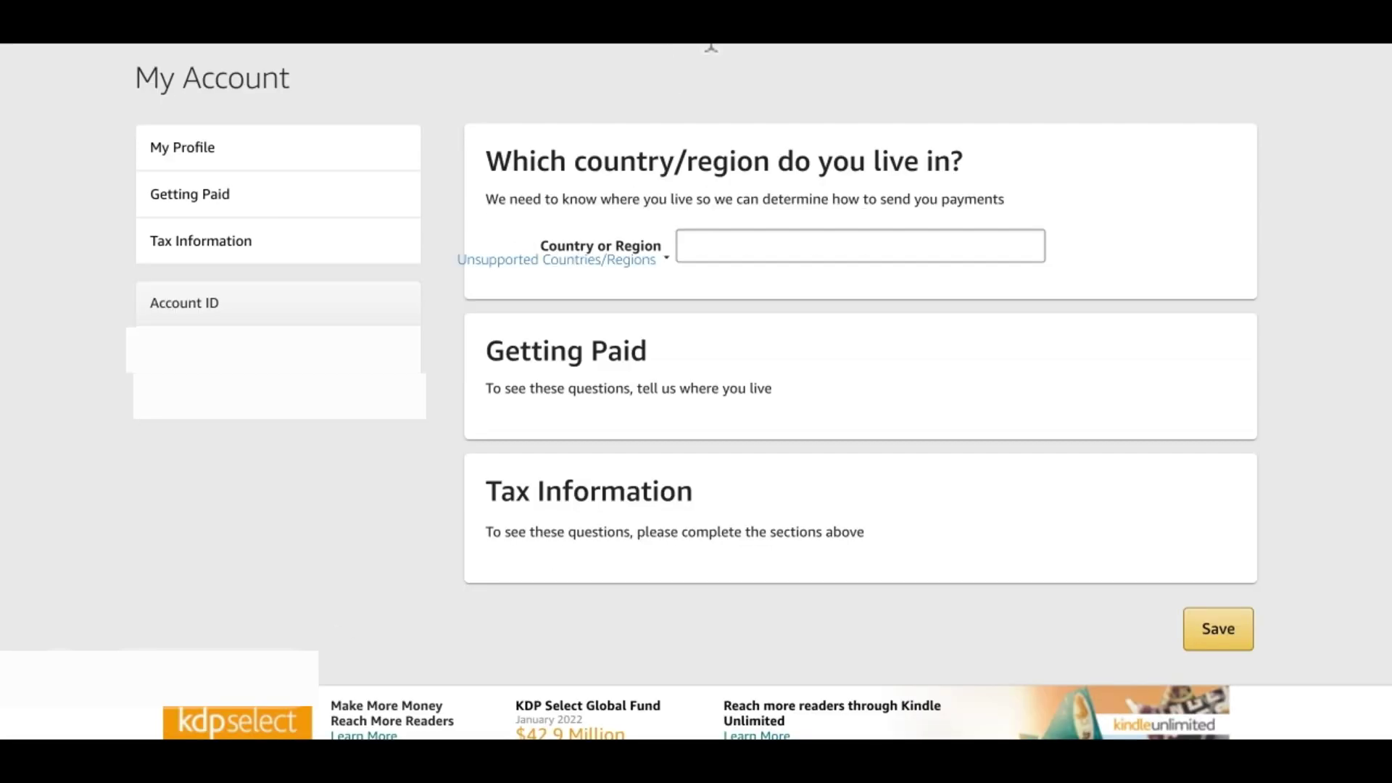
key("Tab")
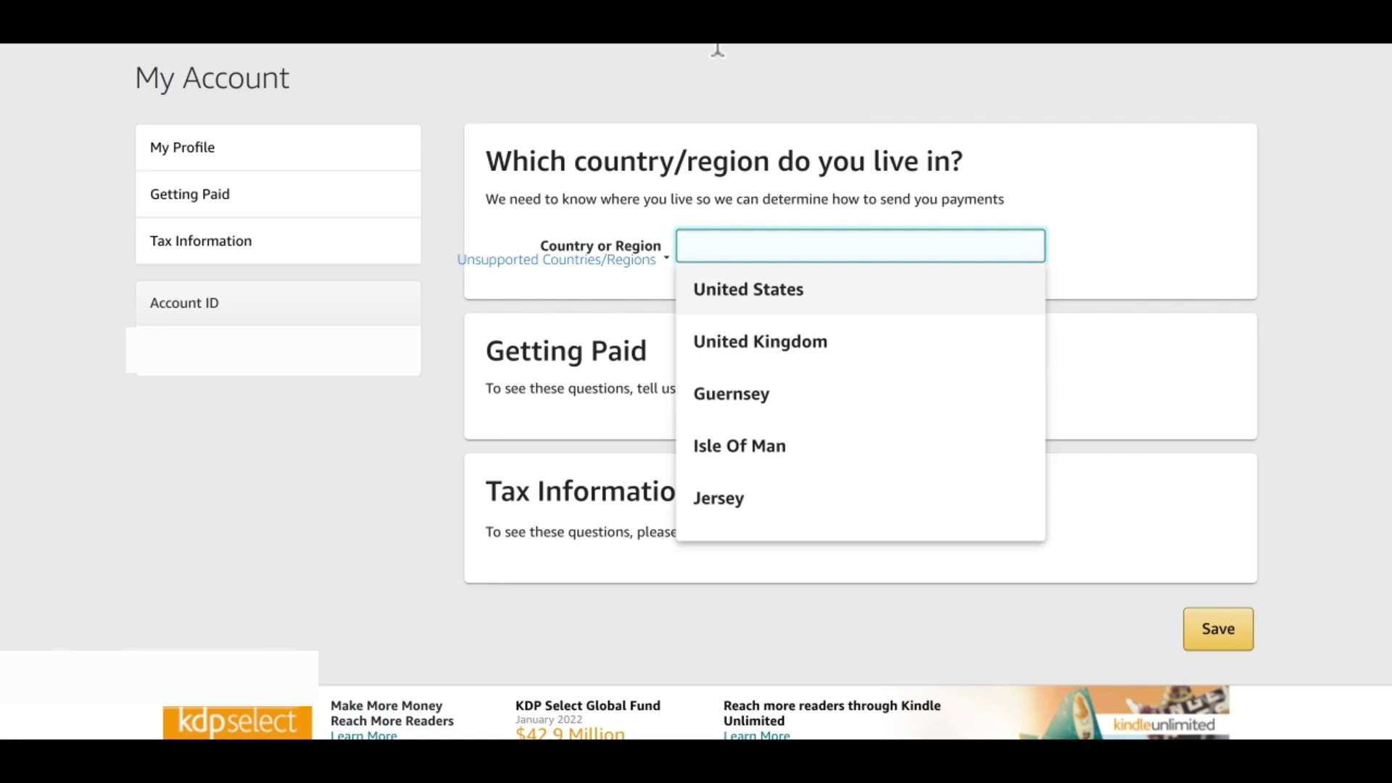
type("united")
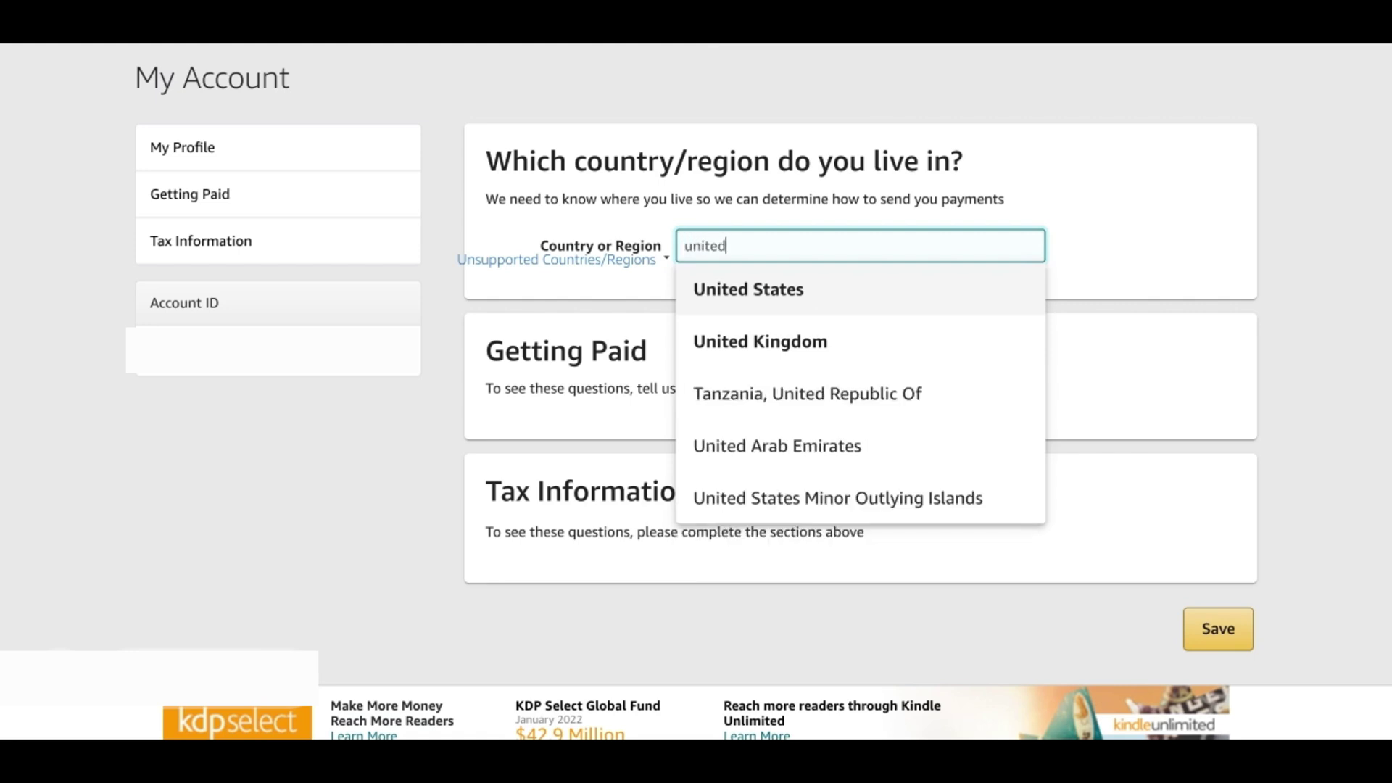
left_click(948, 475)
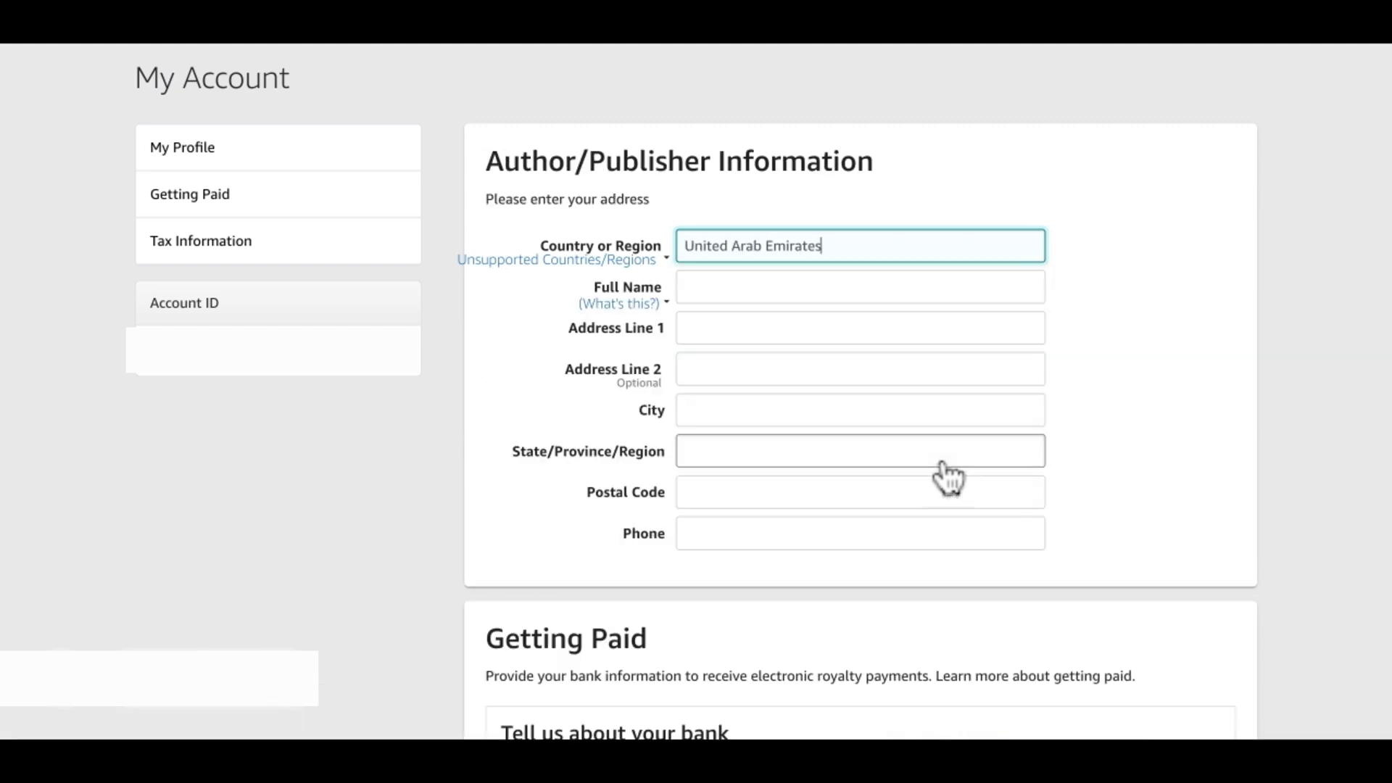
Step: Enter the author's full name and address line, with Dubai as city and region
left_click(846, 279)
type("N")
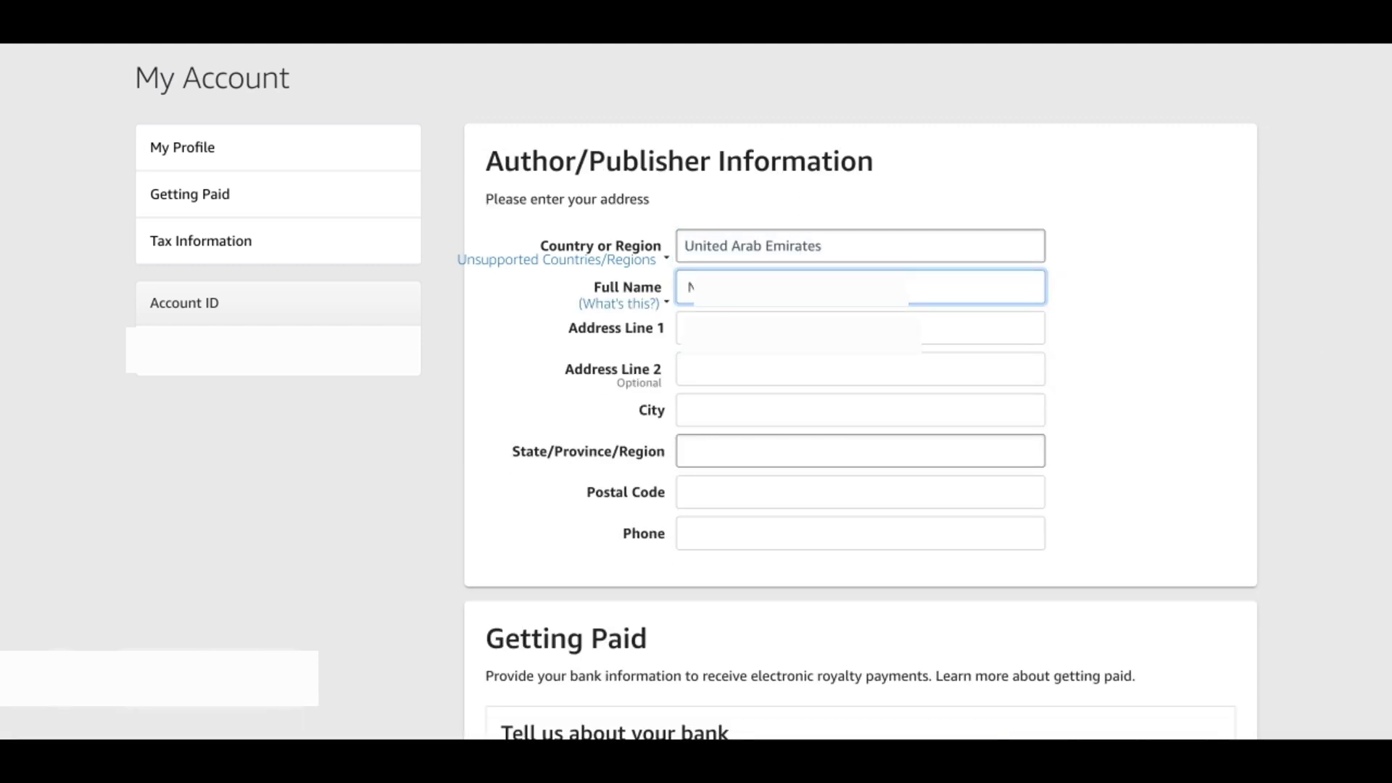
key("Tab")
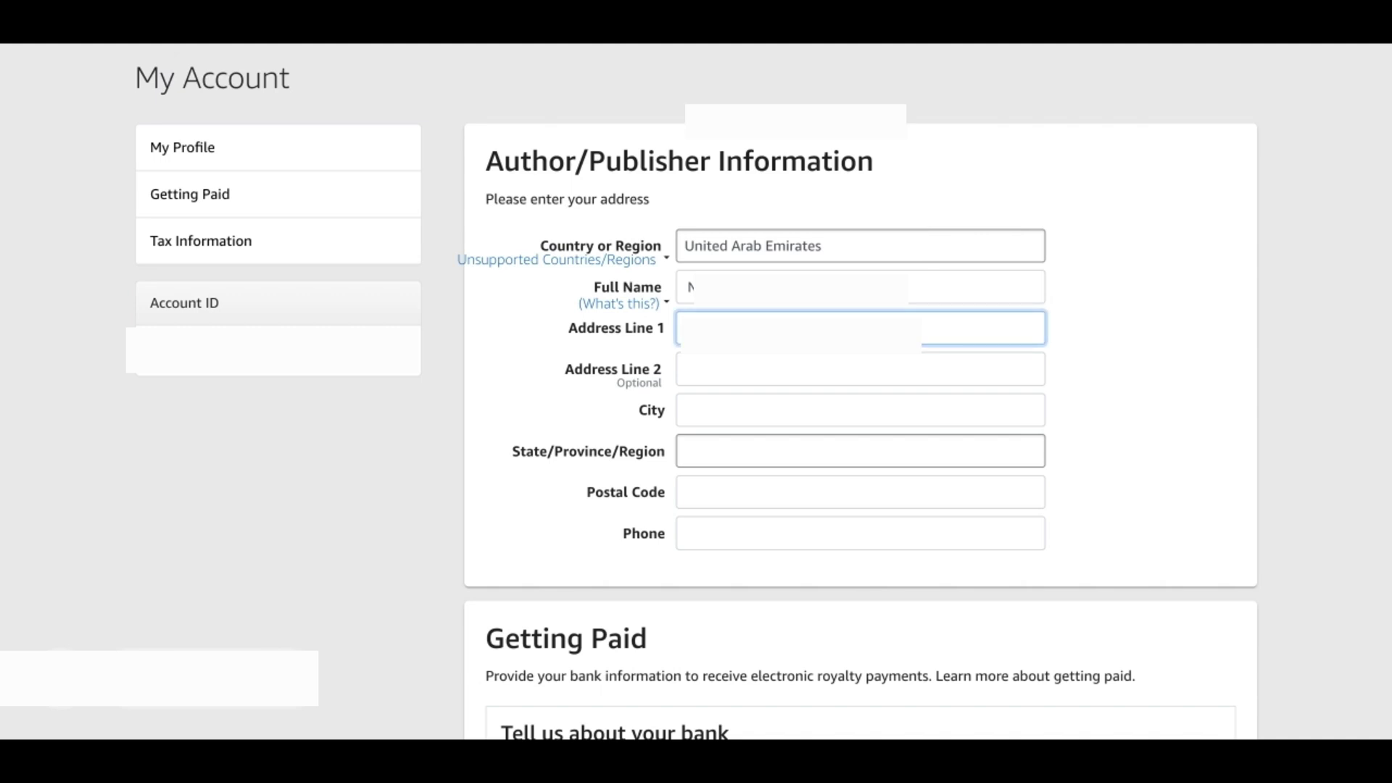
left_click(859, 409)
type("Dubai")
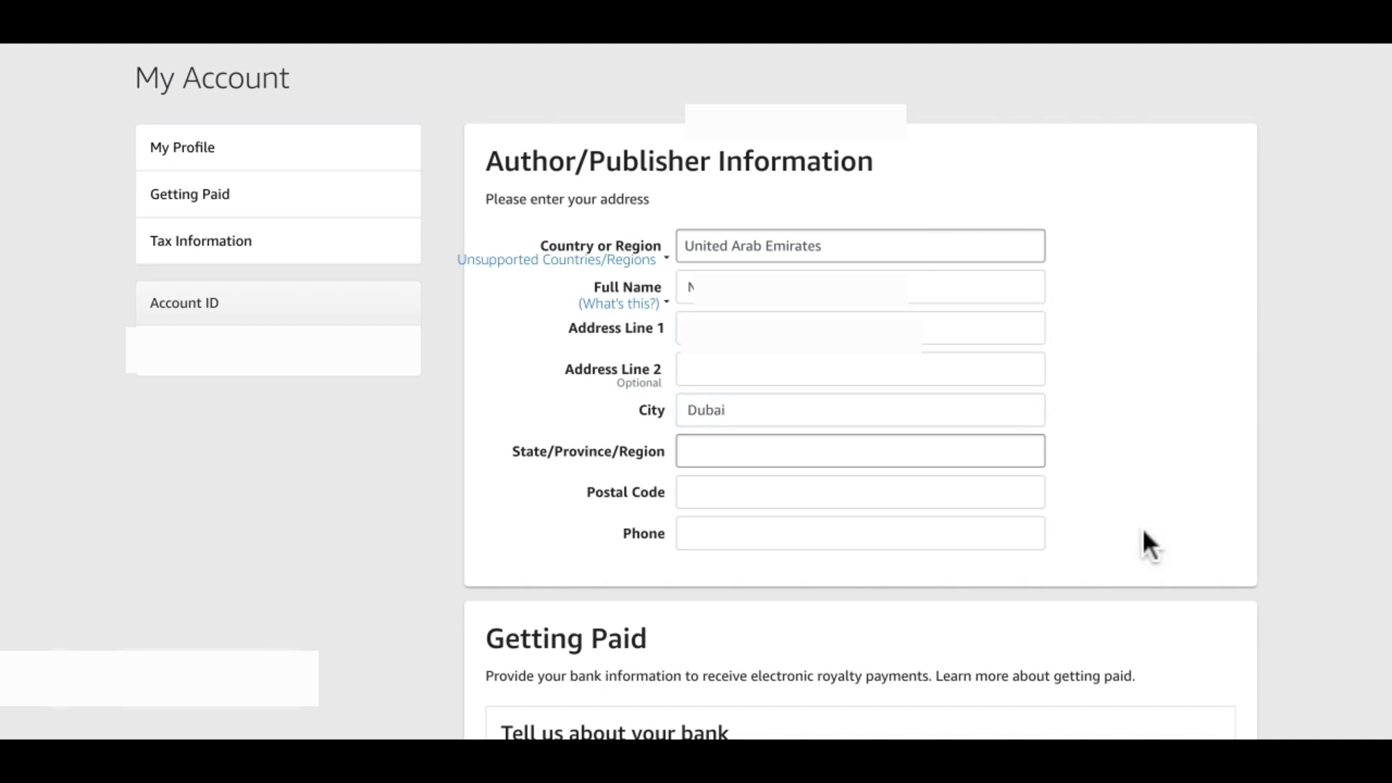
left_click(769, 467)
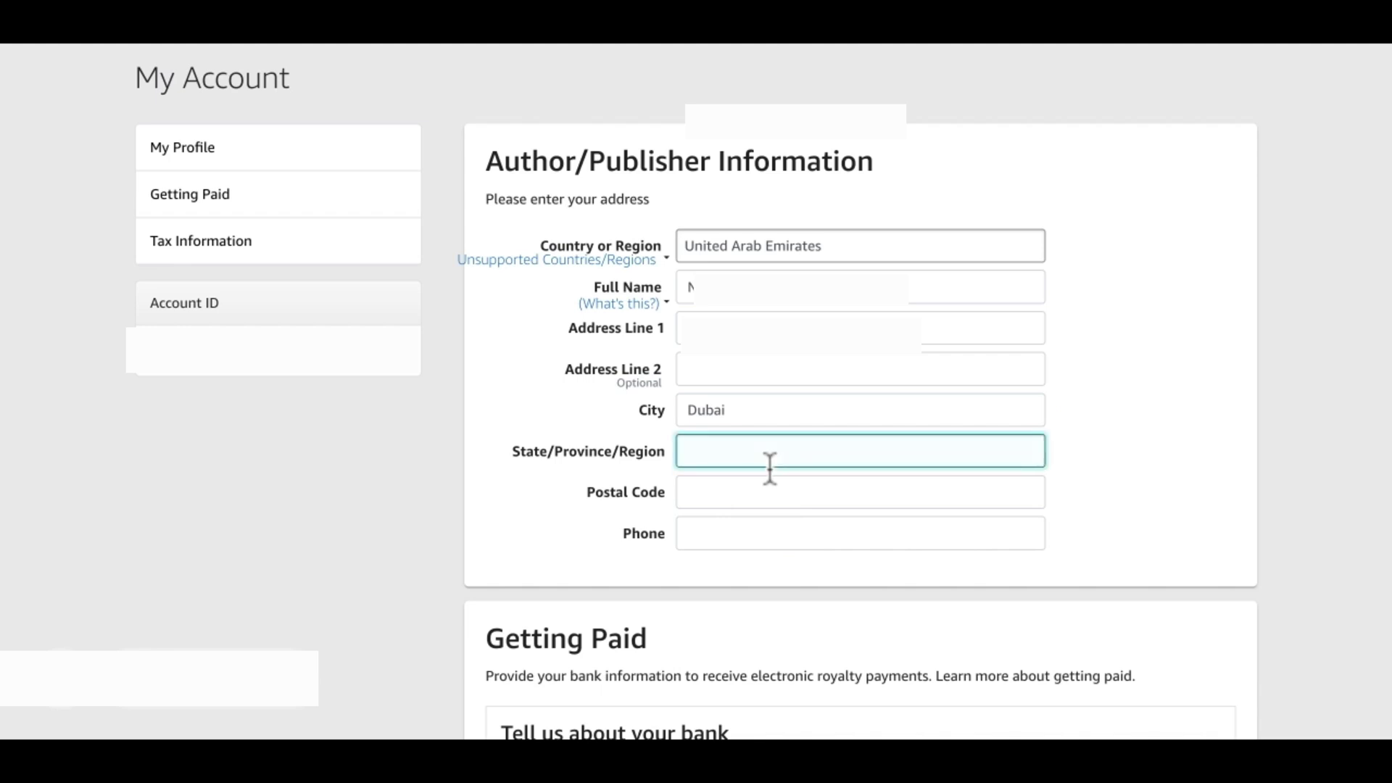
type("Dubai")
scroll(483, 73, "down", 7)
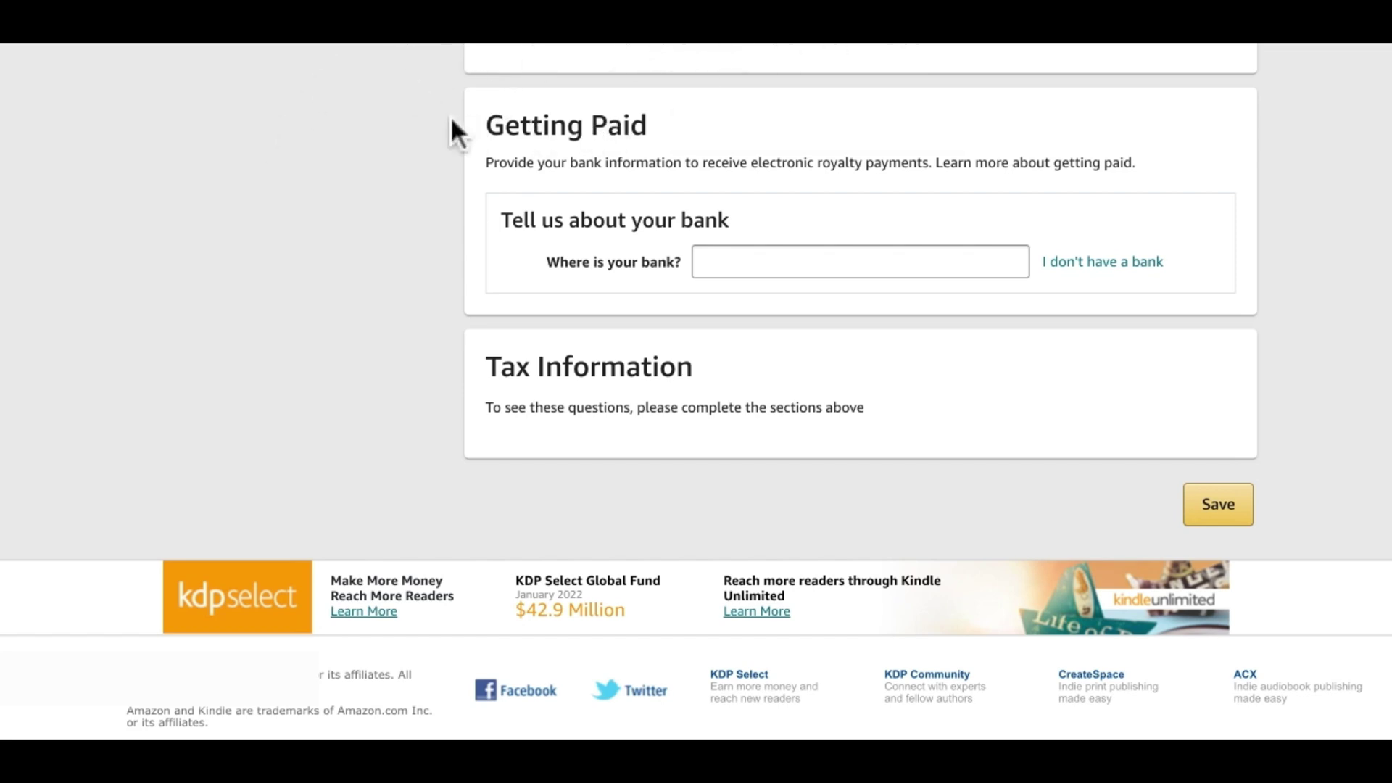
key("Tab")
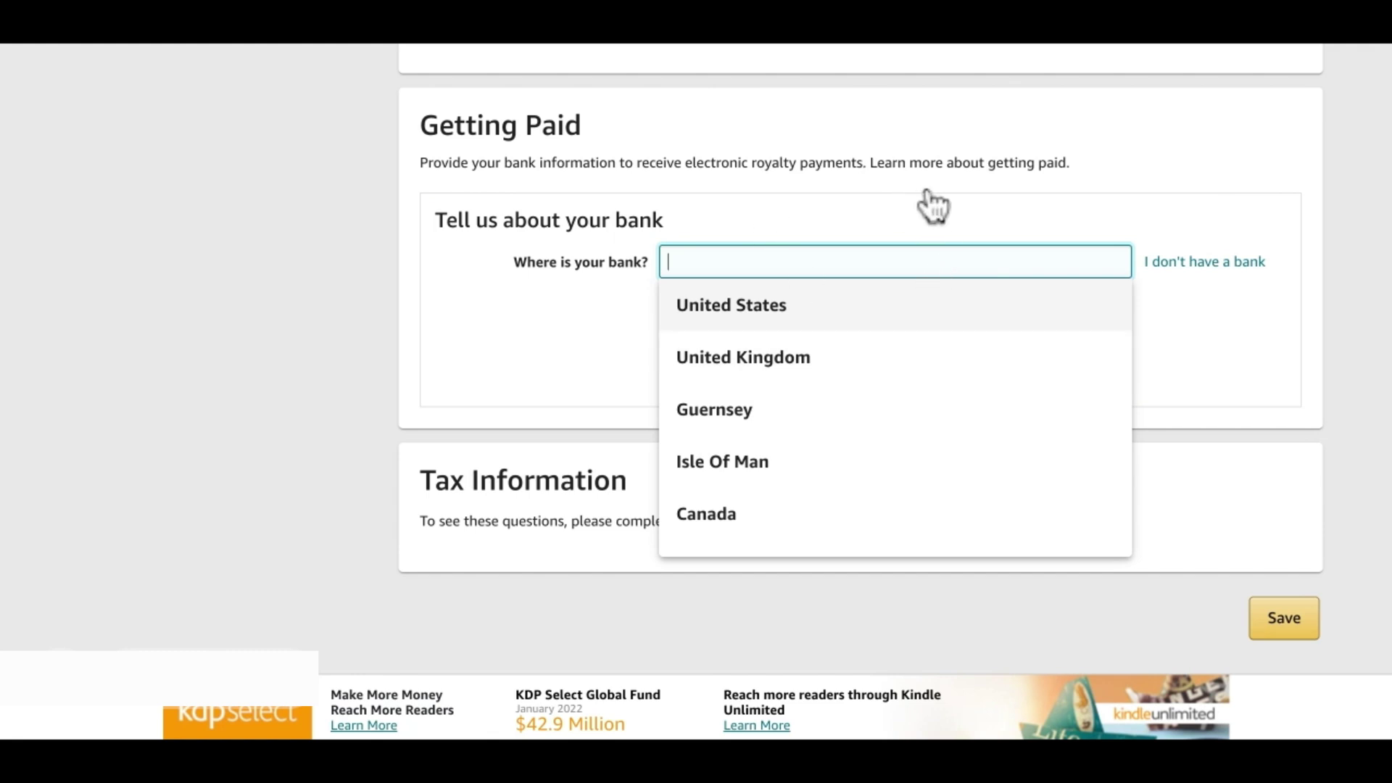
key("Return")
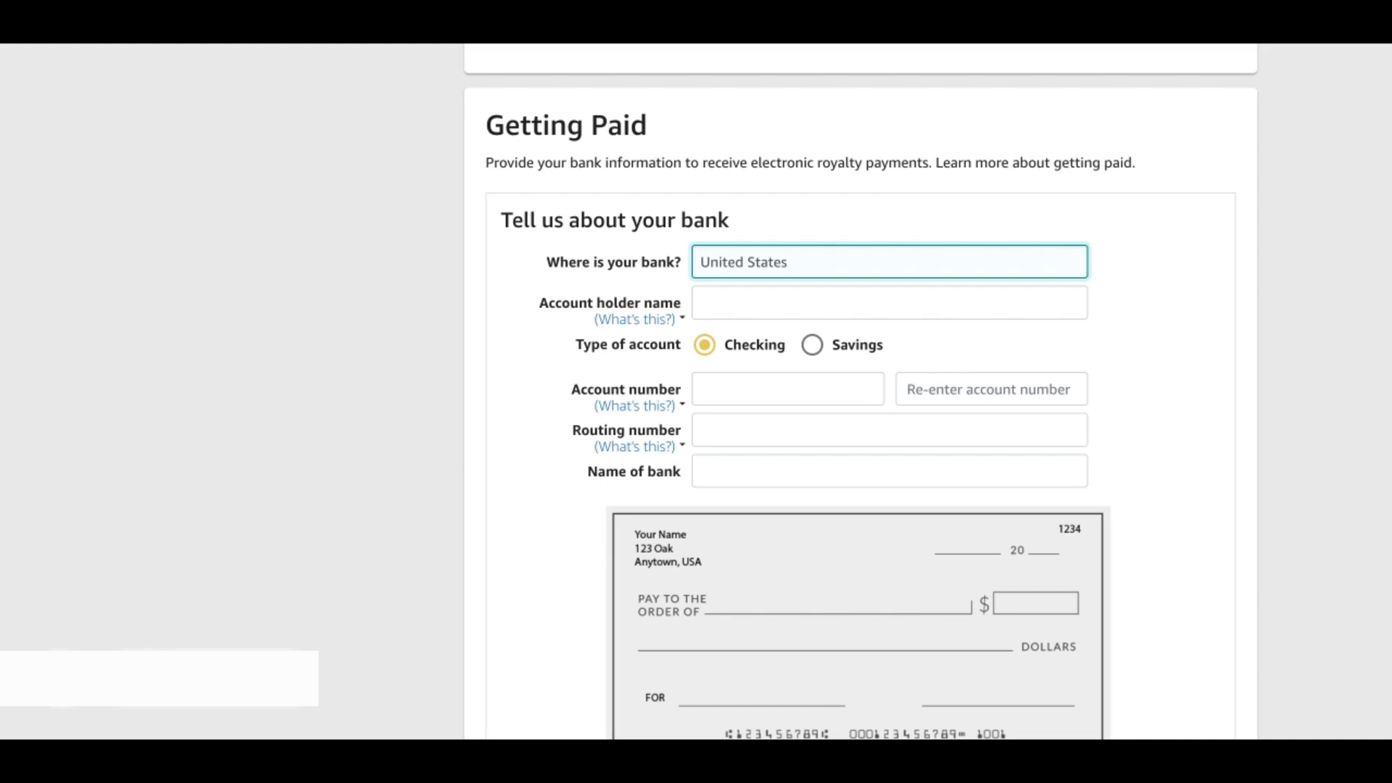
scroll(927, 393, "down", 2)
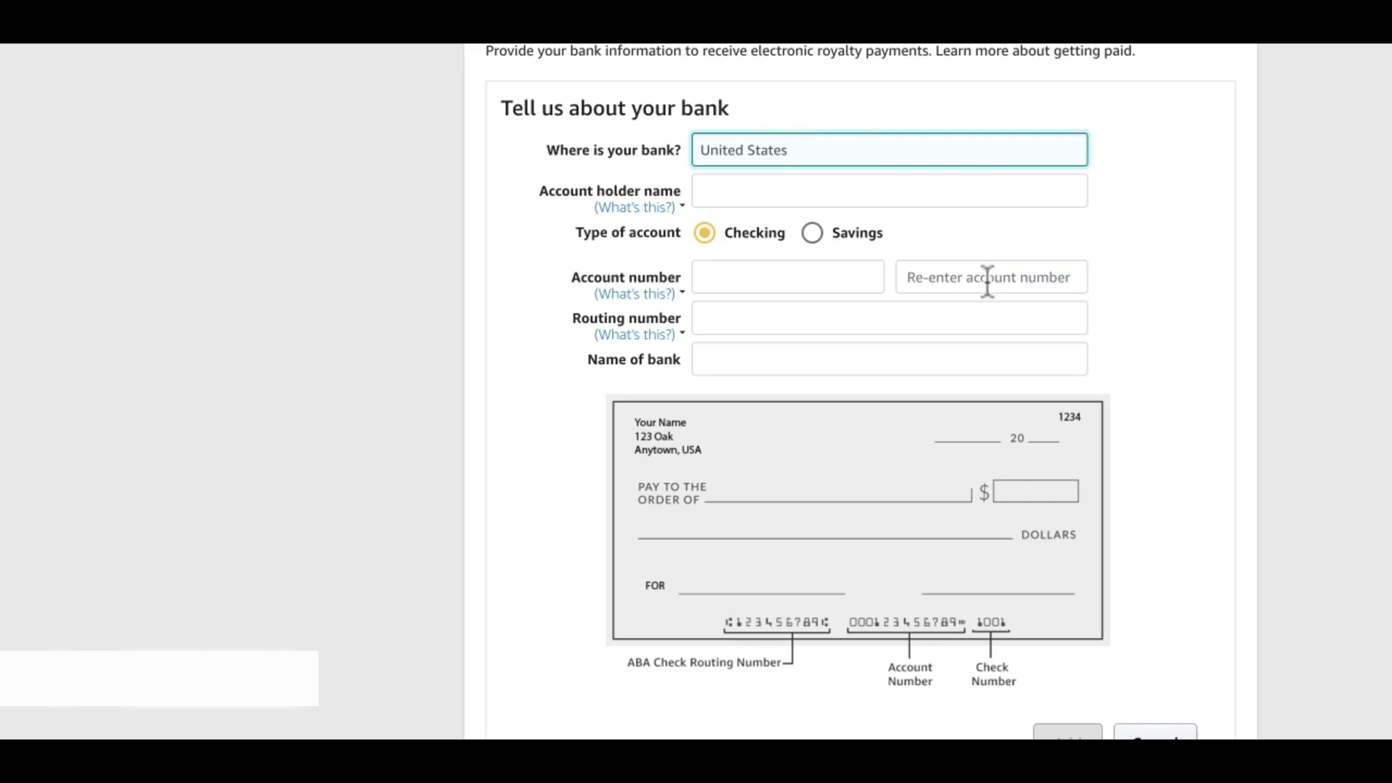
scroll(987, 281, "down", 3)
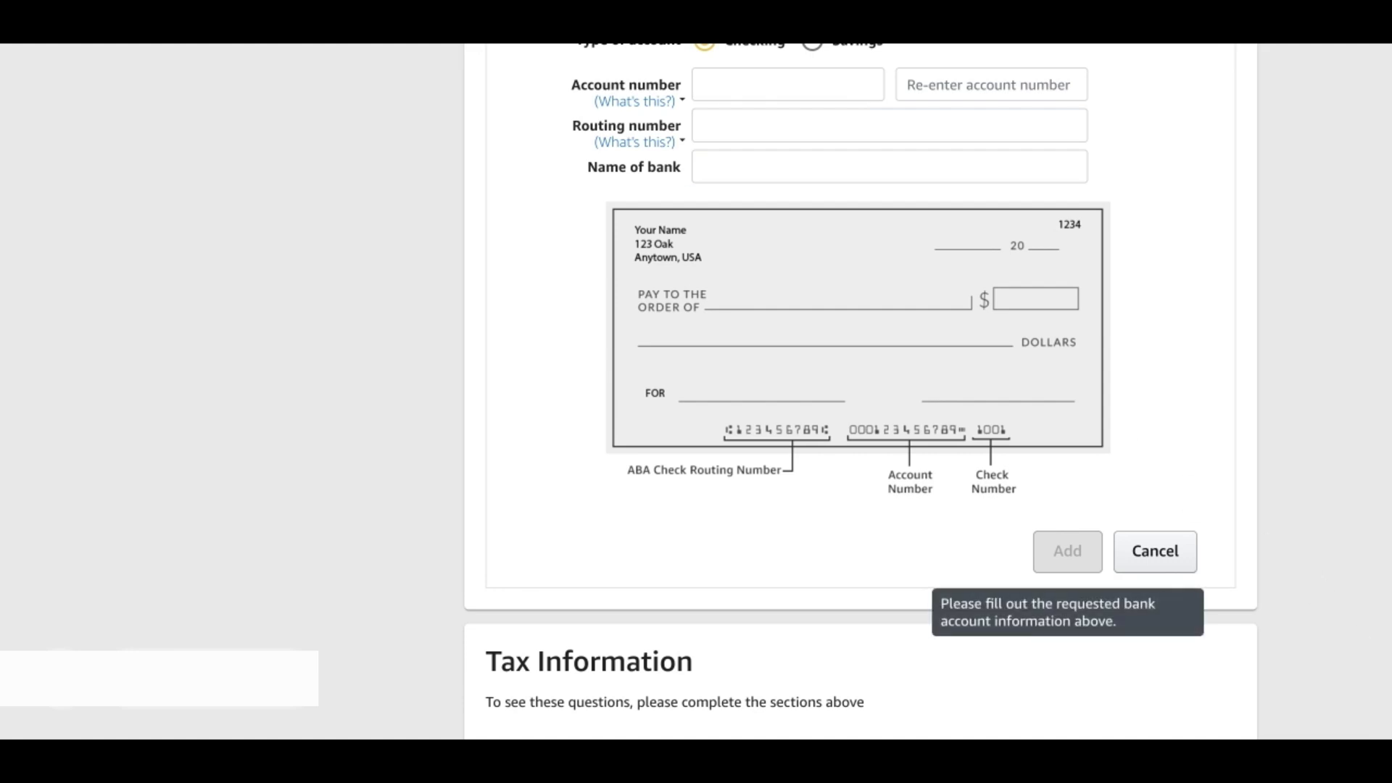
scroll(860, 392, "up", 2)
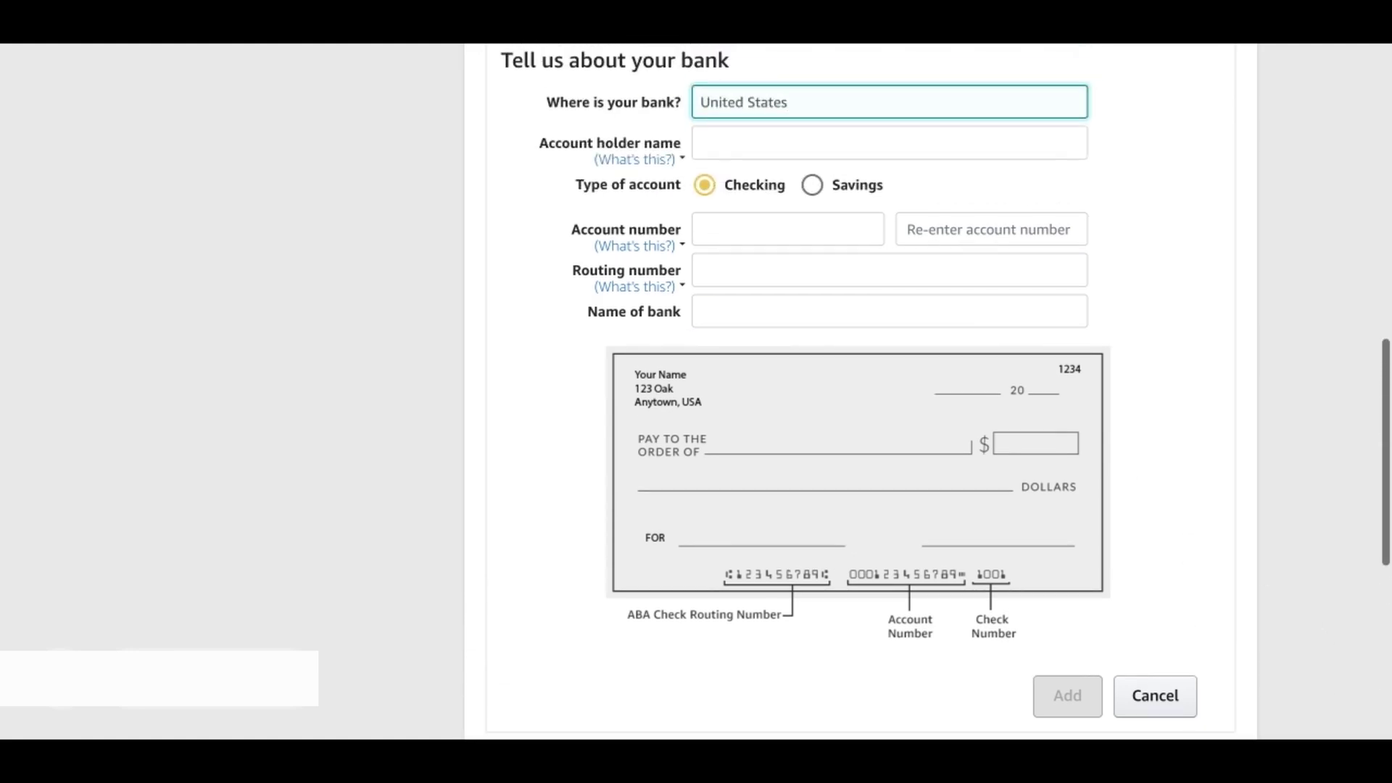
scroll(858, 392, "up", 1)
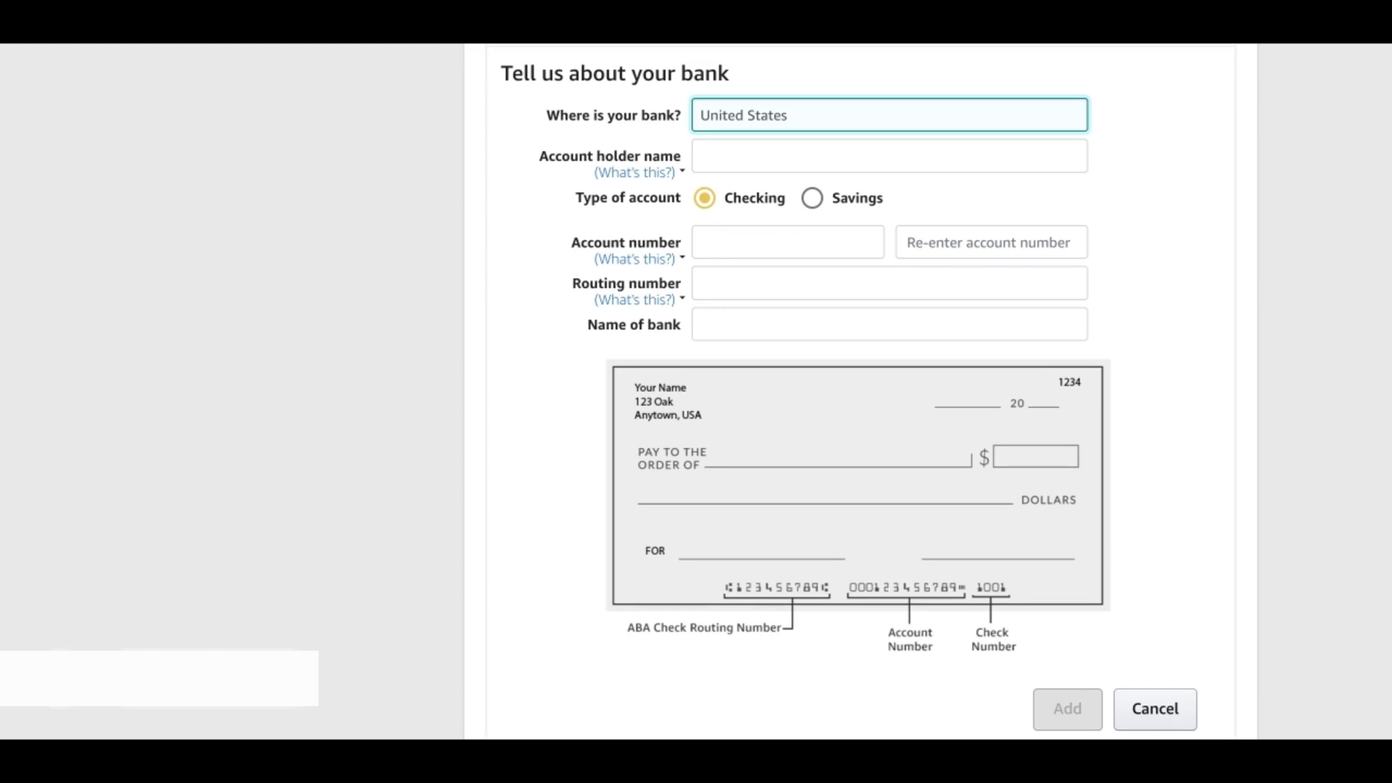
scroll(860, 391, "up", 1)
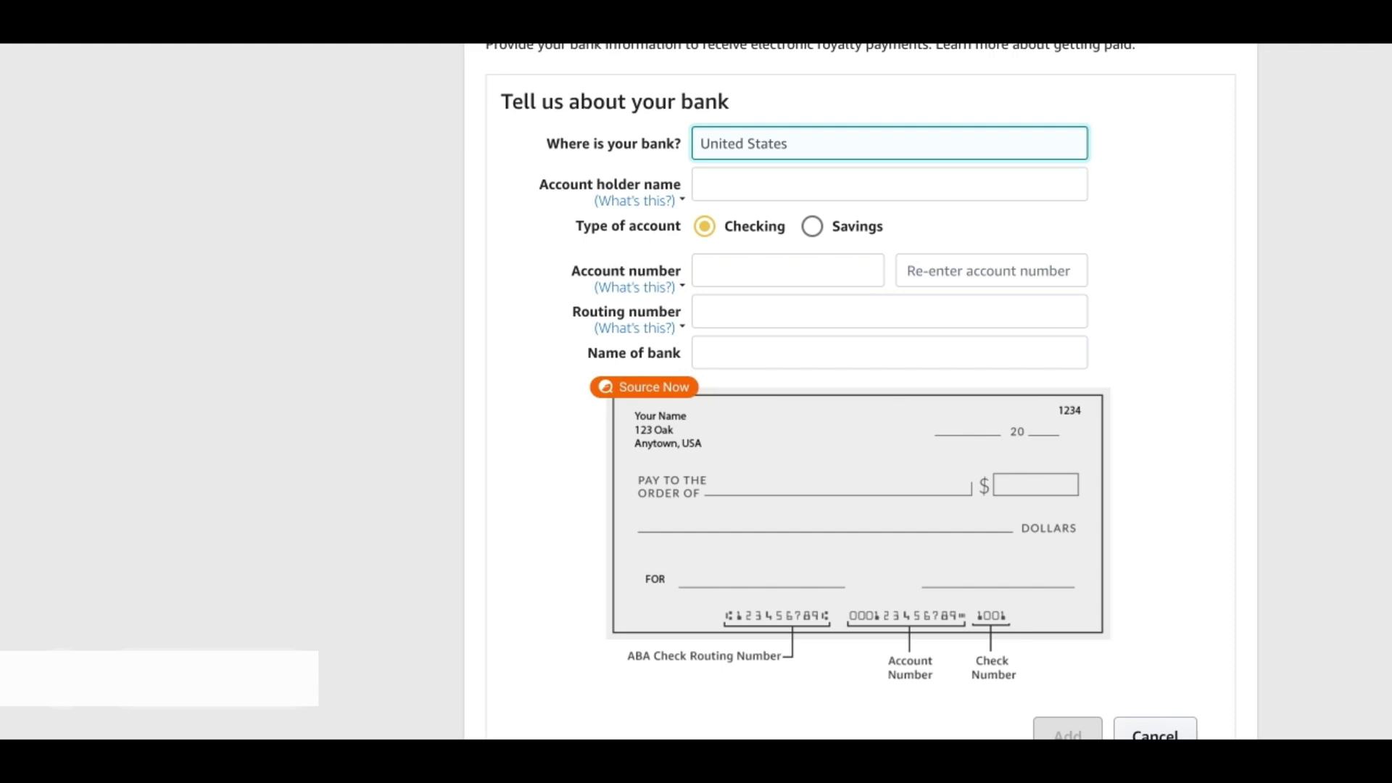
scroll(860, 392, "up", 2)
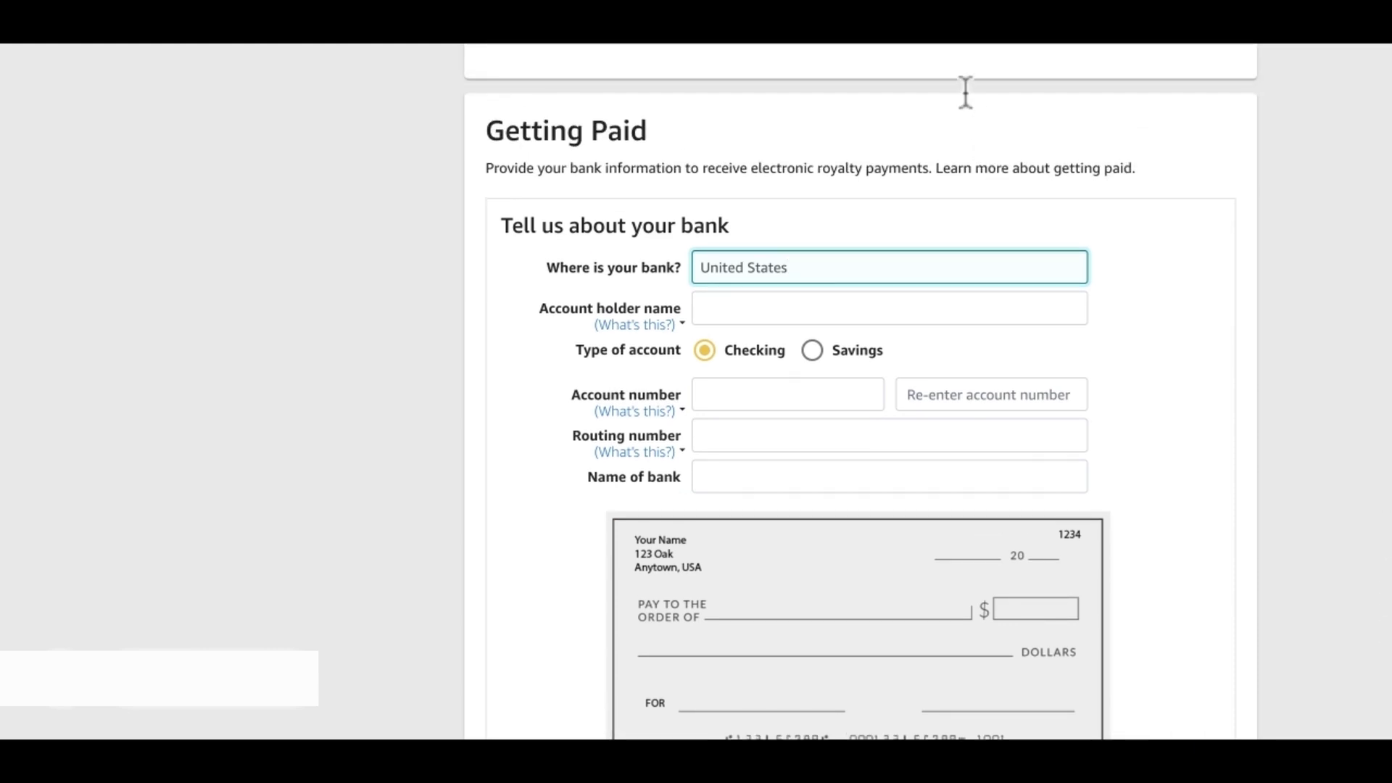
key("ctrl+shift+Left")
key("ctrl+shift+Left")
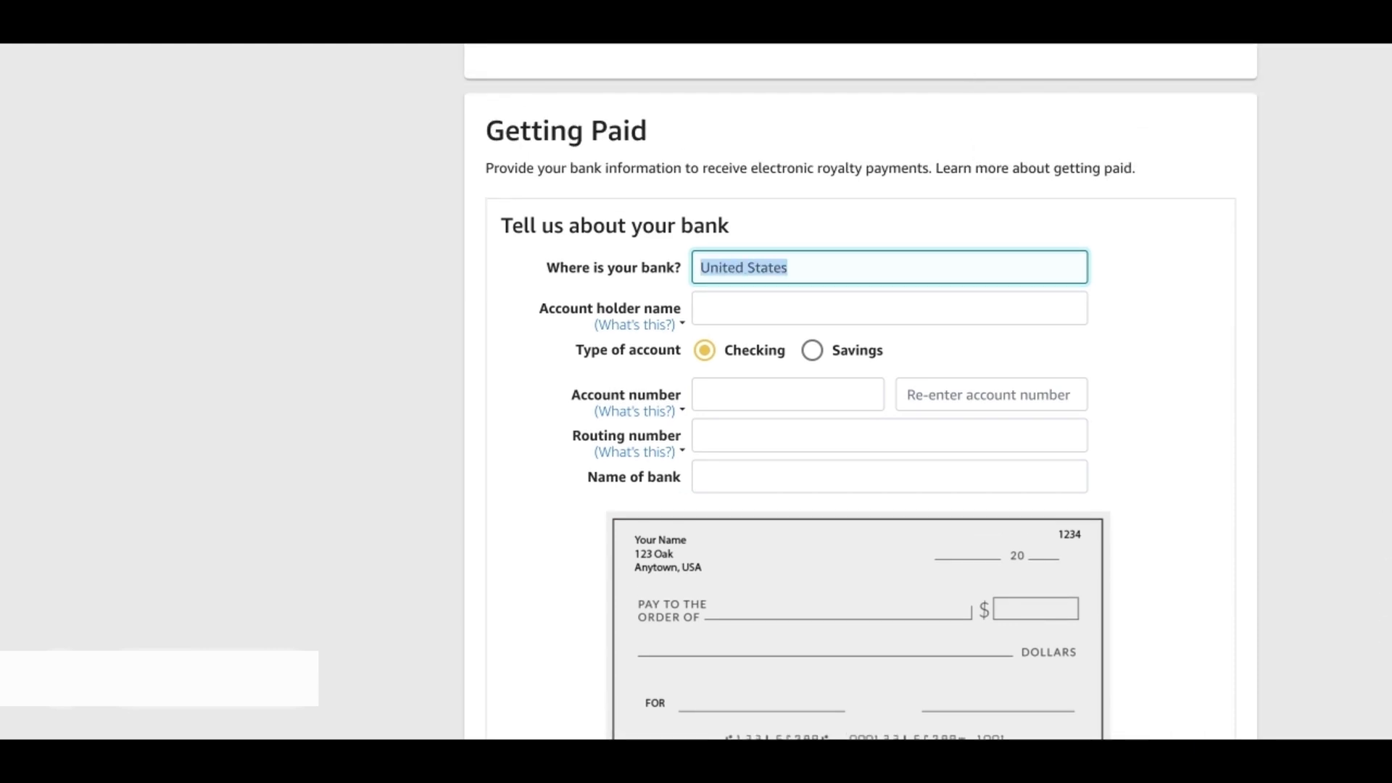
key("BackSpace")
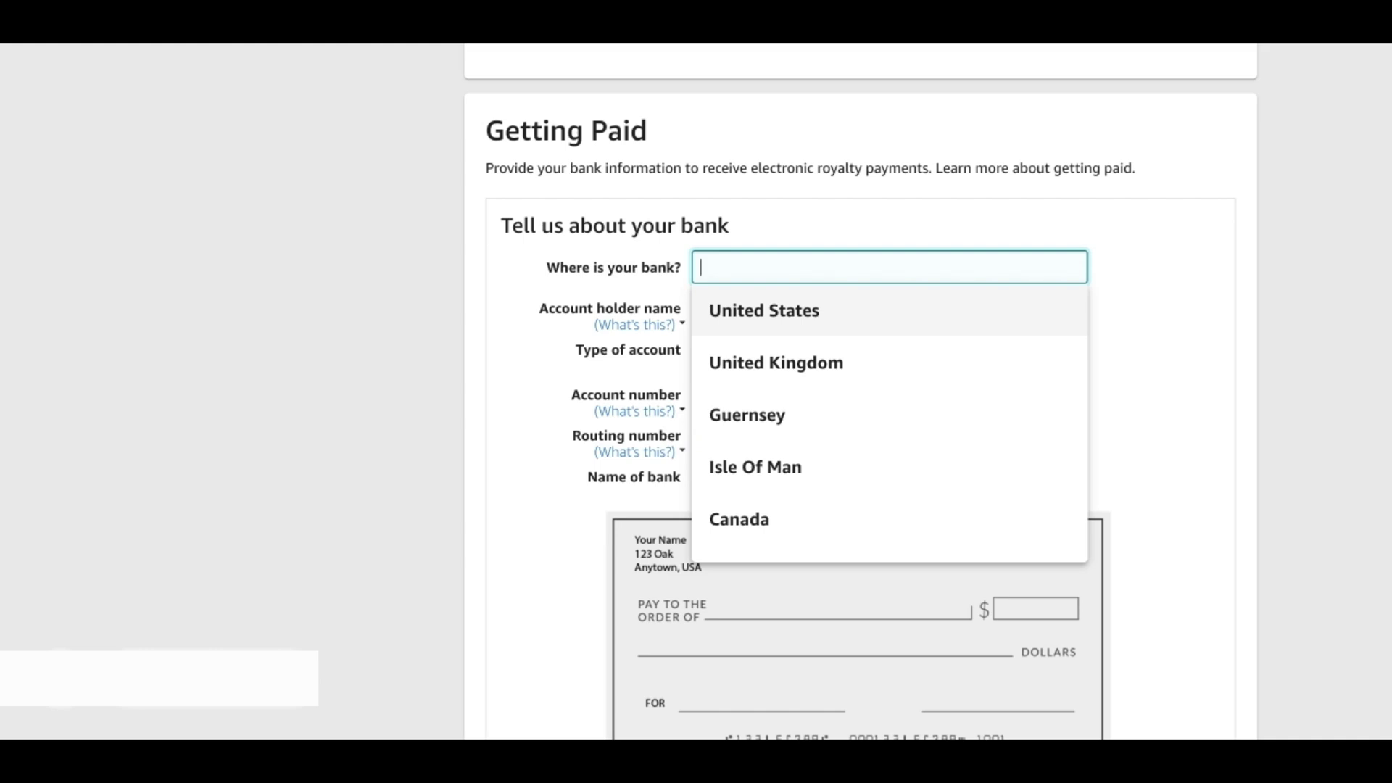
type("un")
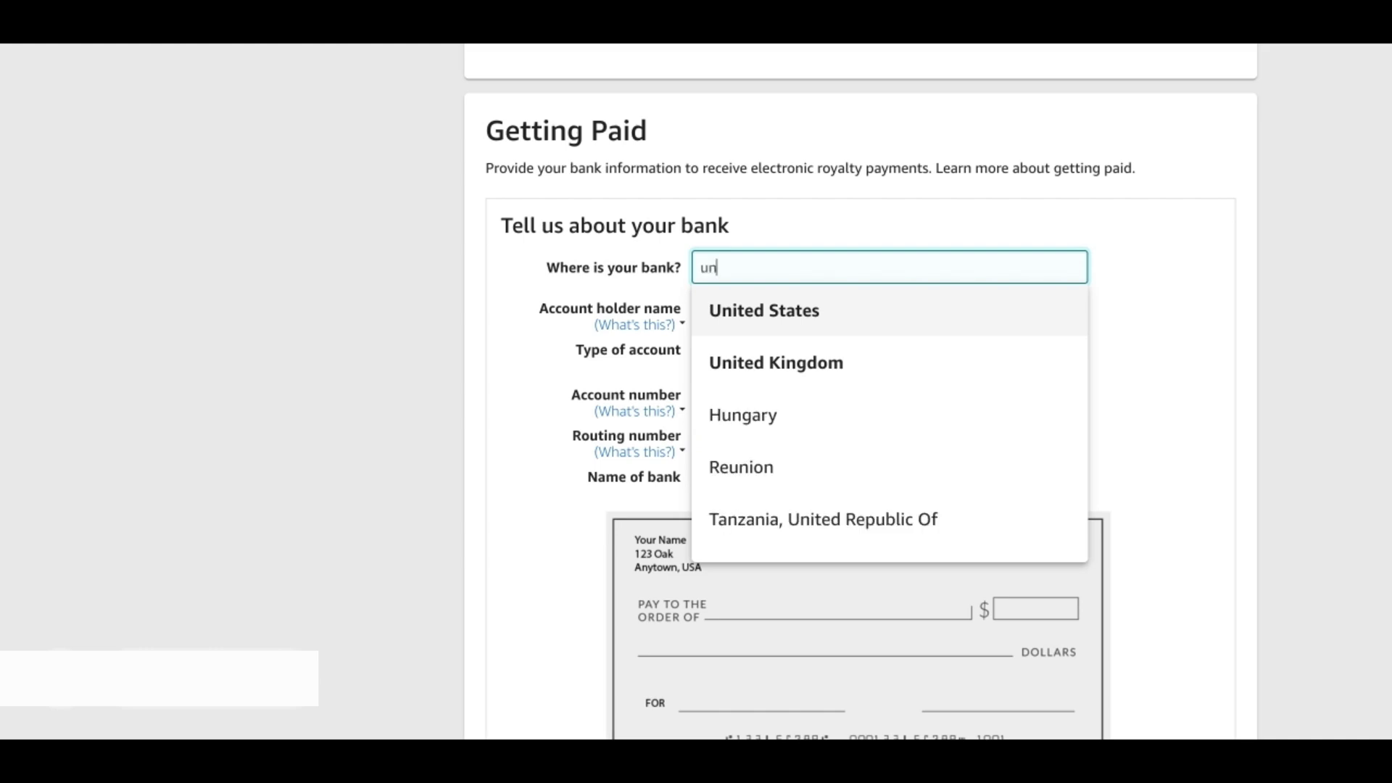
type("ited")
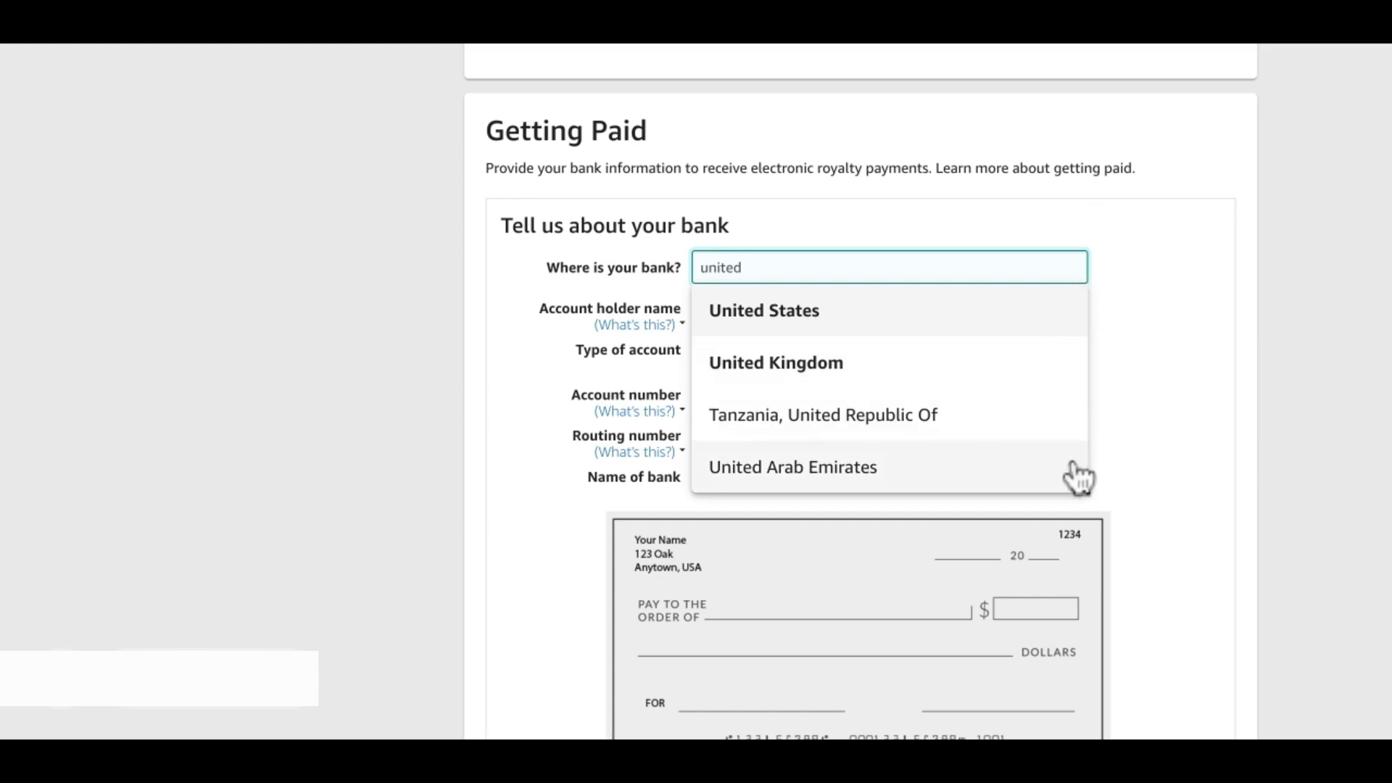
left_click(1216, 458)
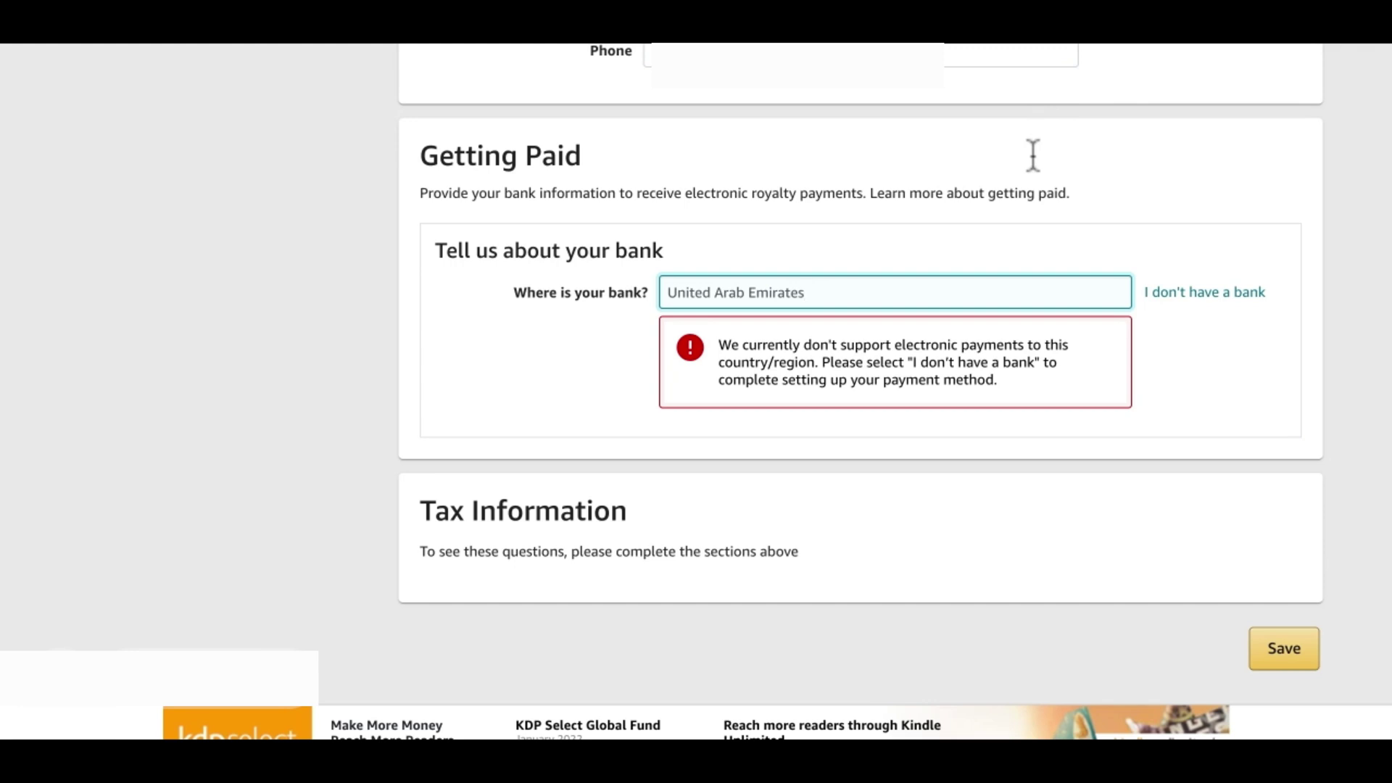
key("ctrl+shift+Left")
key("ctrl+shift+Left")
key("ctrl+shift+Left")
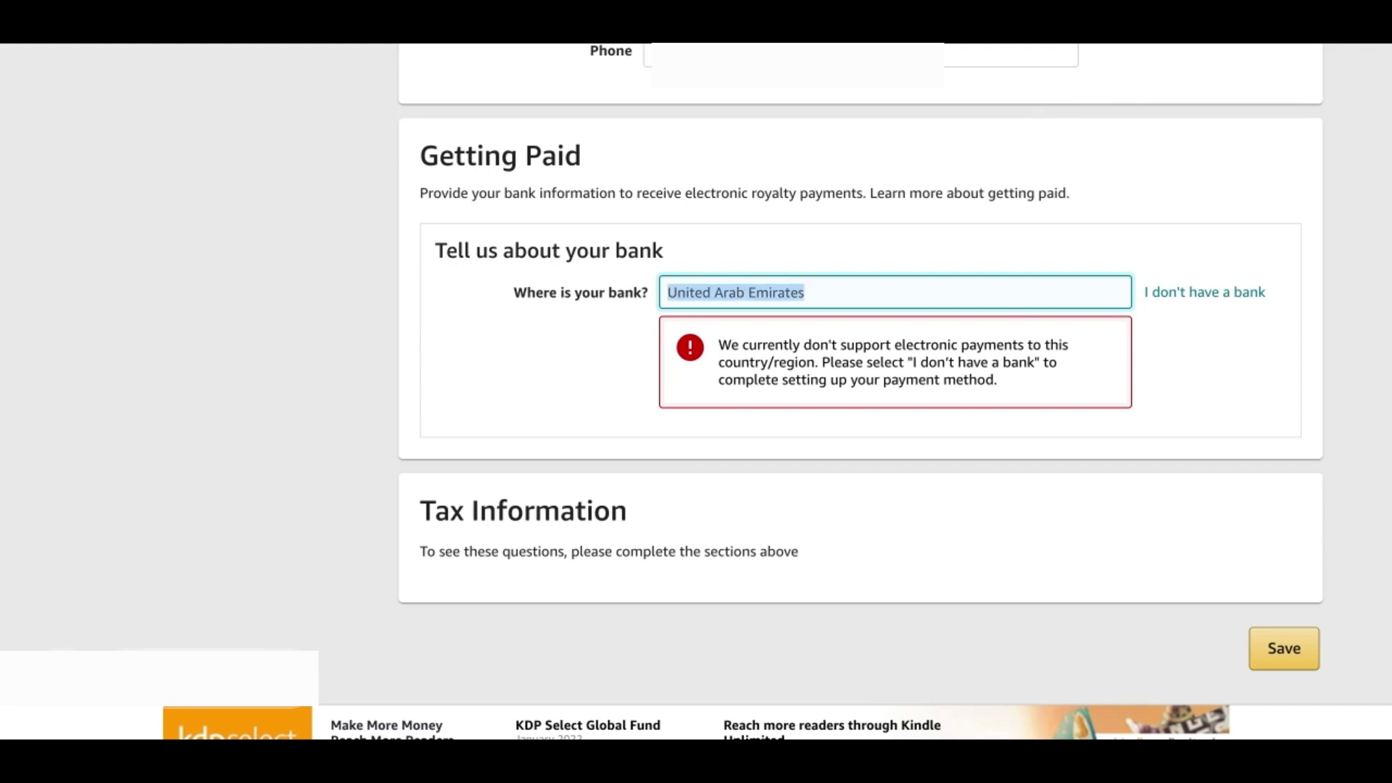
key("BackSpace")
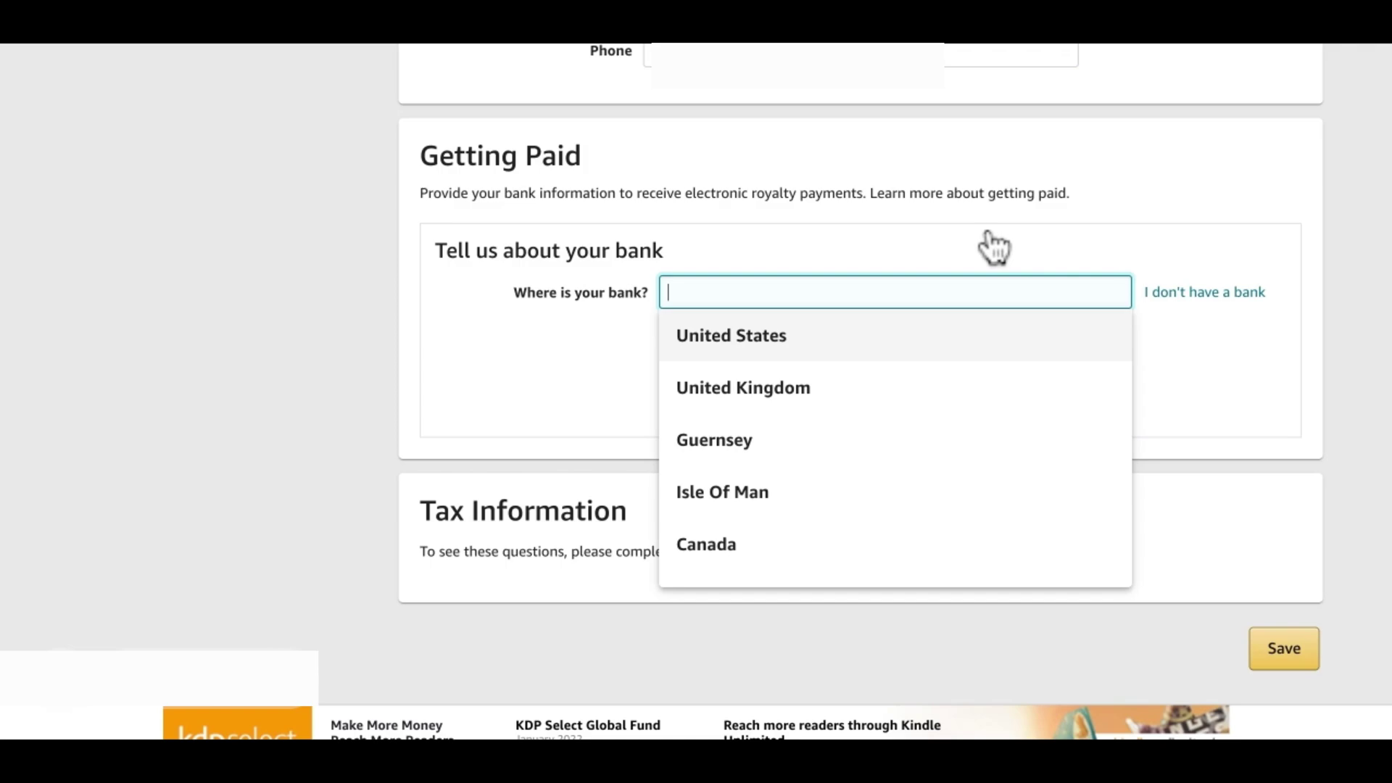
key("Return")
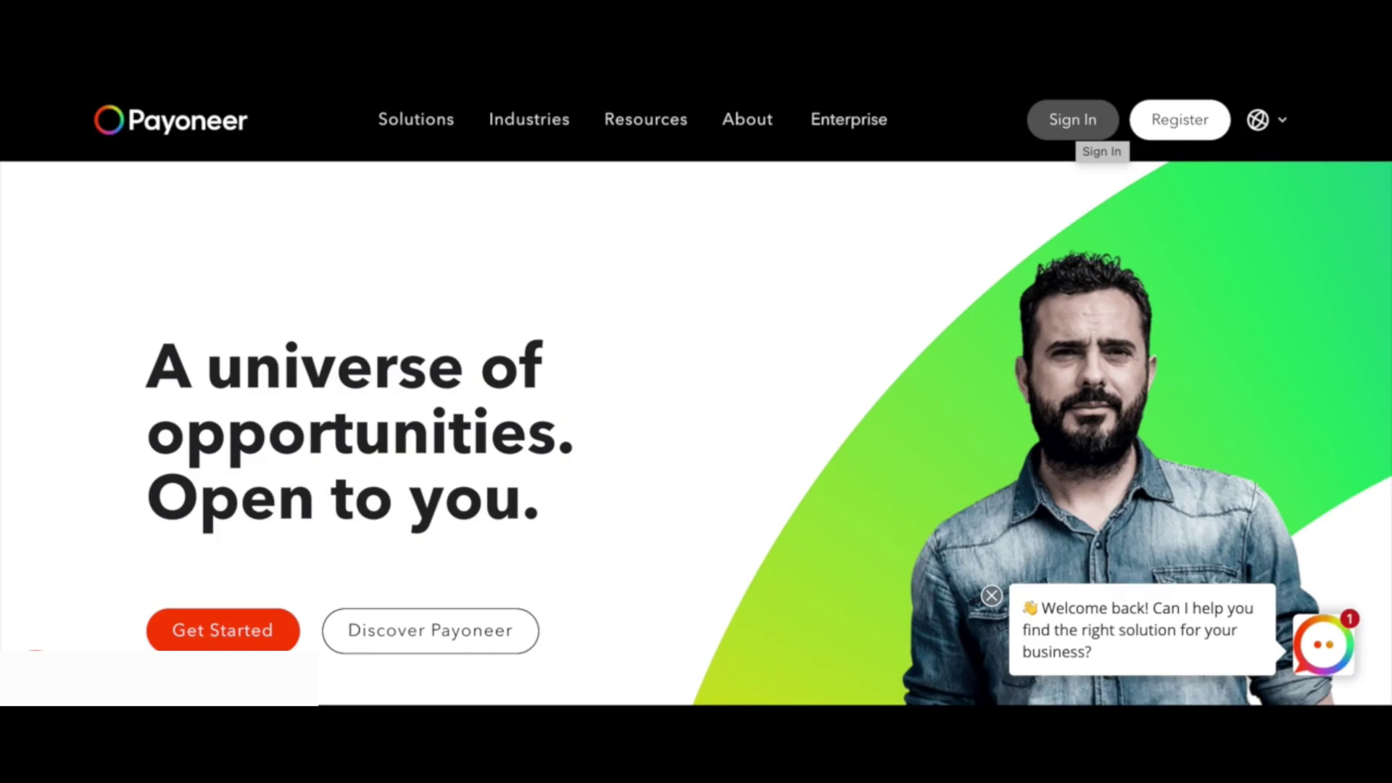
Step: Sign in to Payoneer and open the USD balance card's options menu
left_click(1080, 127)
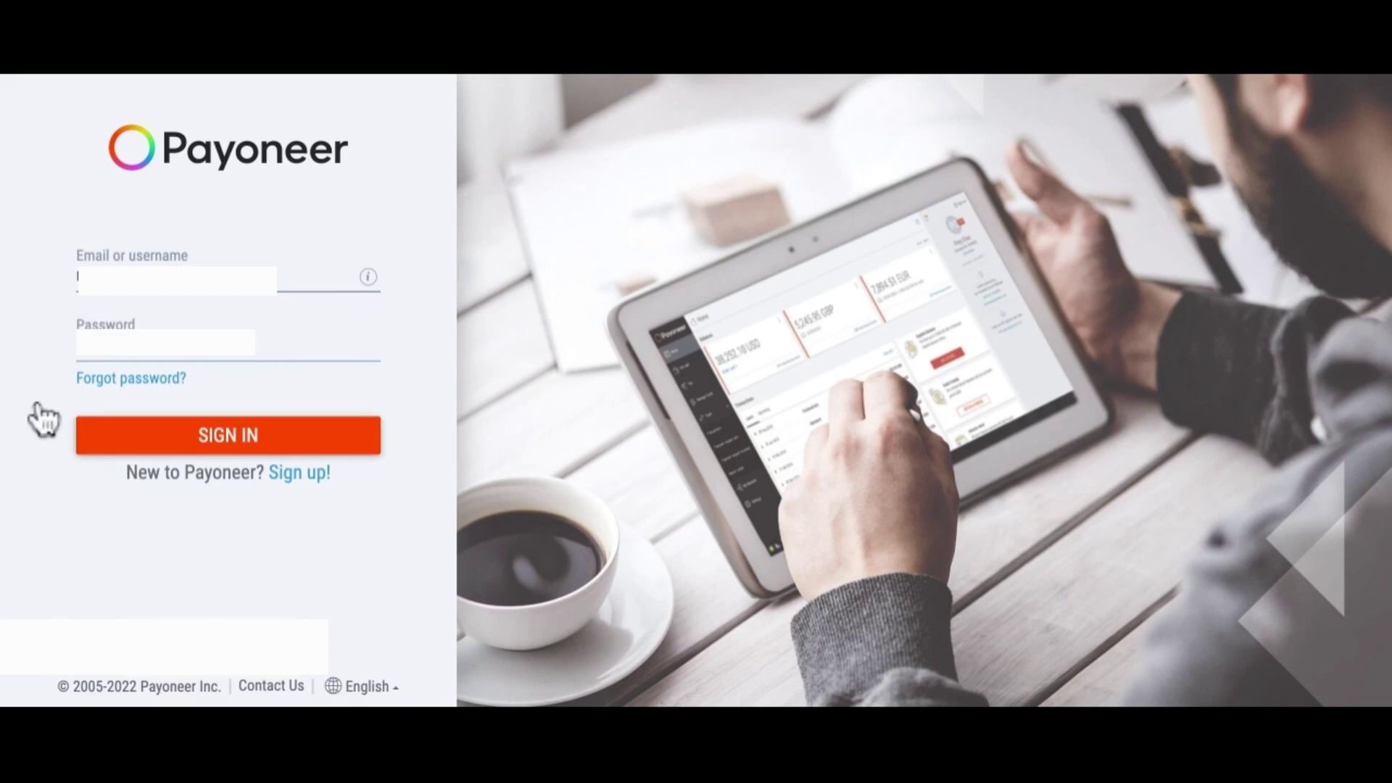
left_click(258, 421)
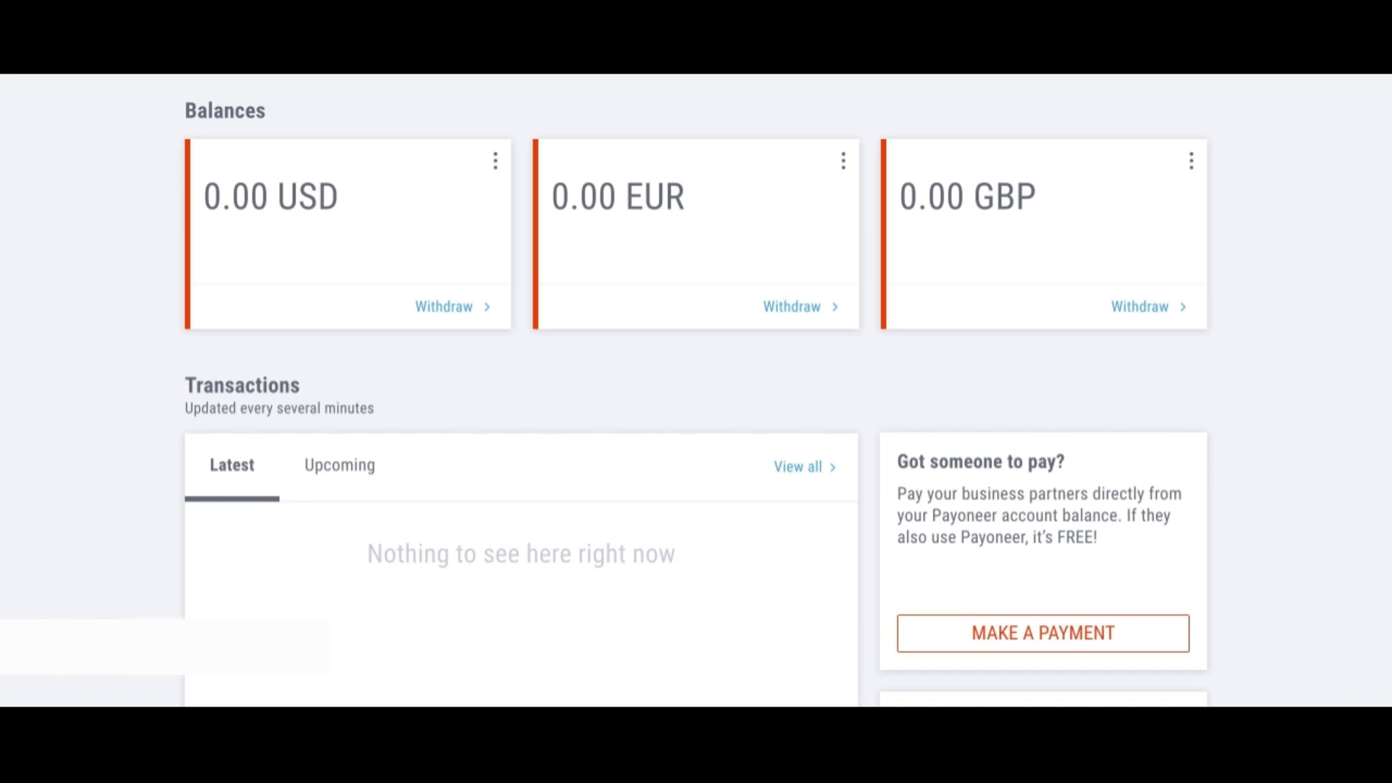
left_click(495, 160)
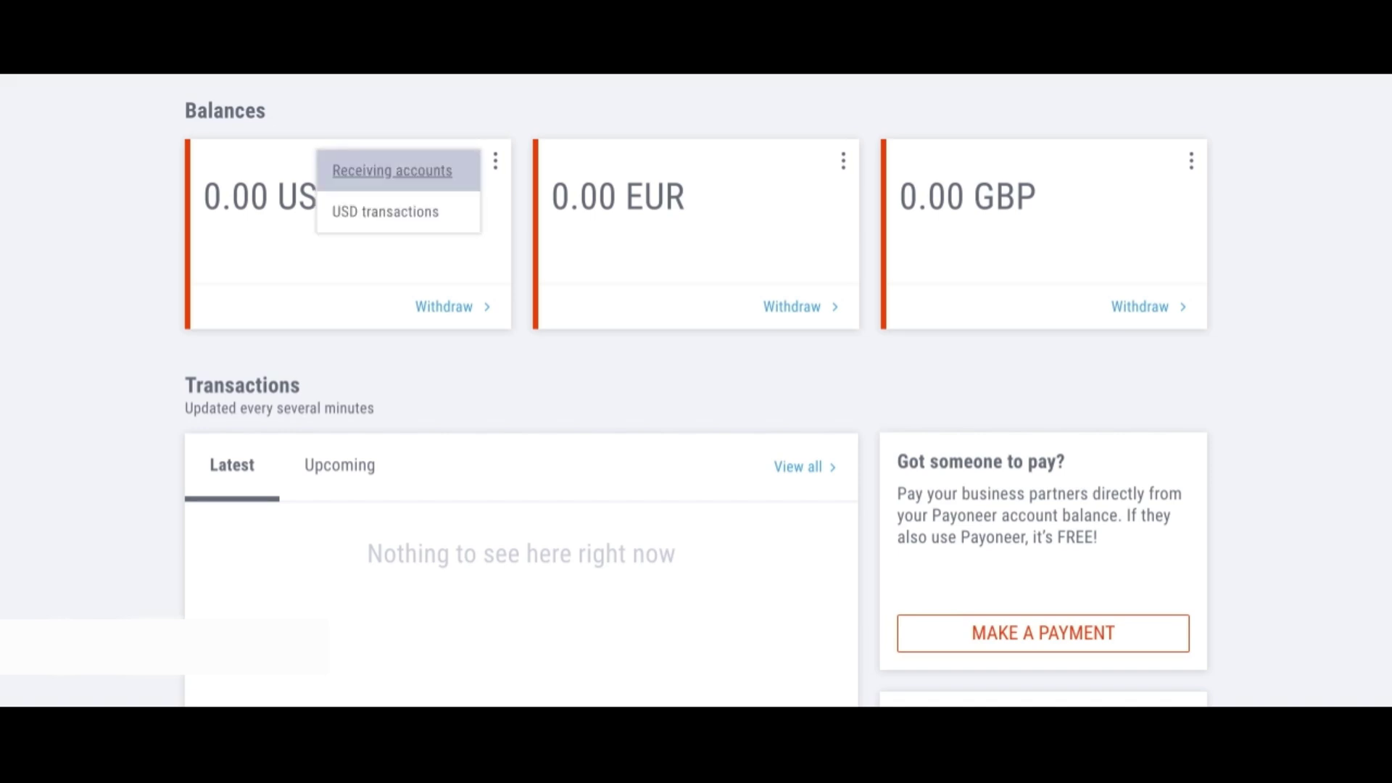
Step: Check USD Account 1's bank details under Receiving accounts, then close them
left_click(391, 171)
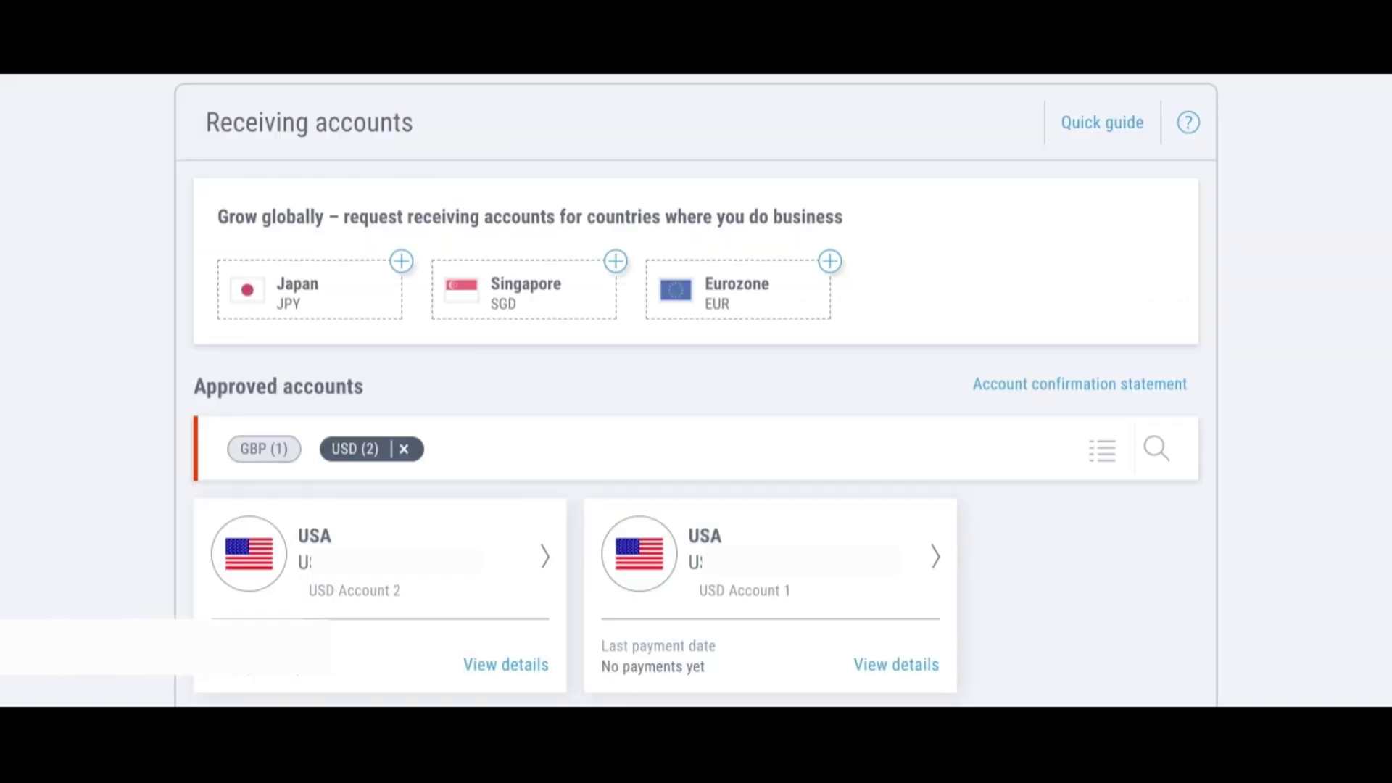
scroll(696, 391, "down", 2)
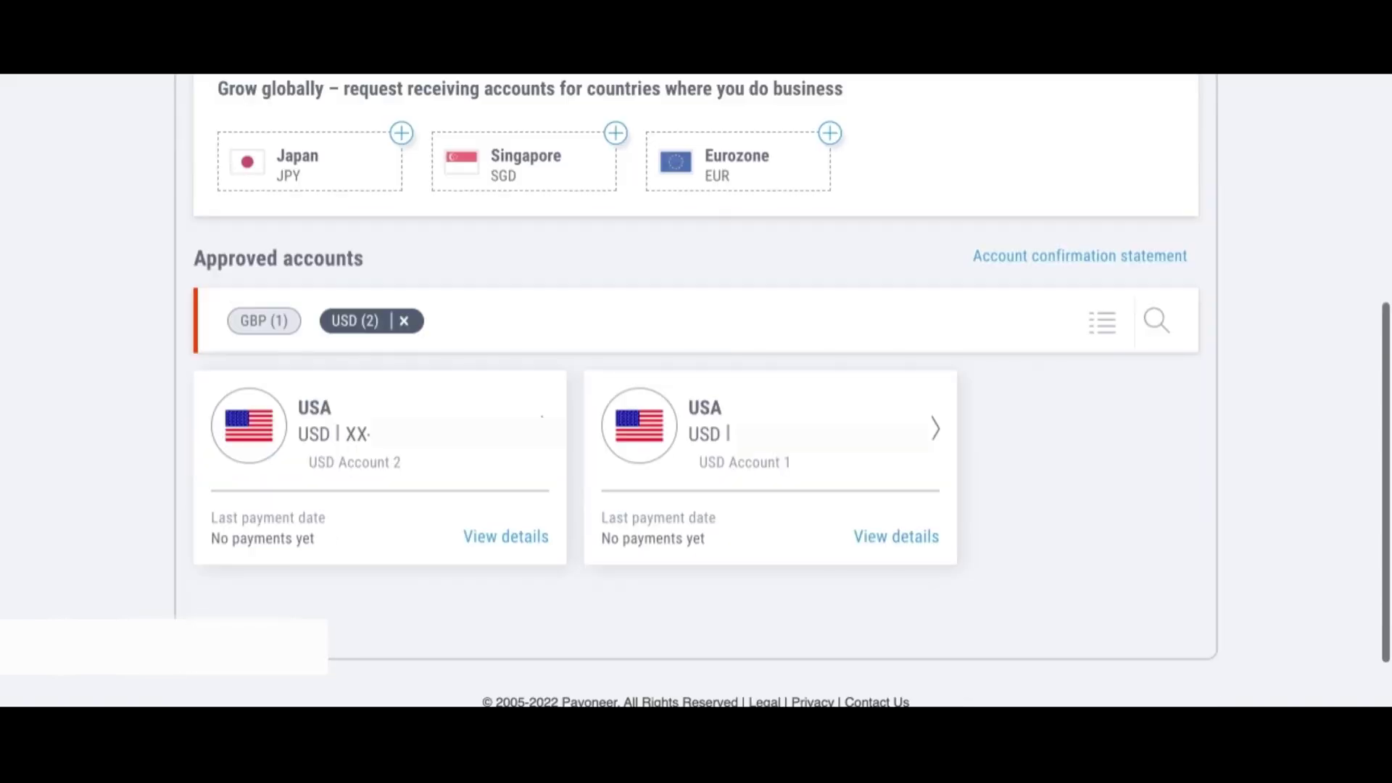
left_click(909, 531)
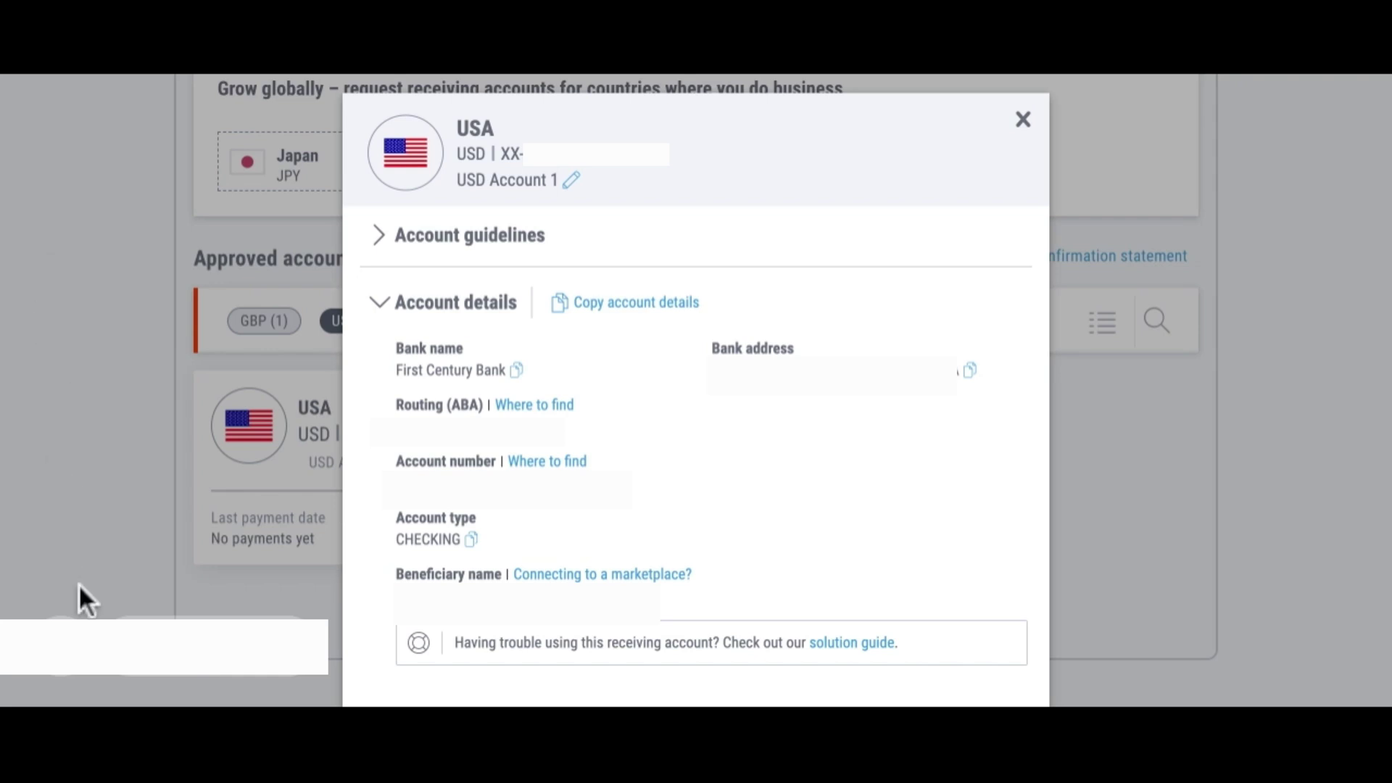
left_click(1267, 466)
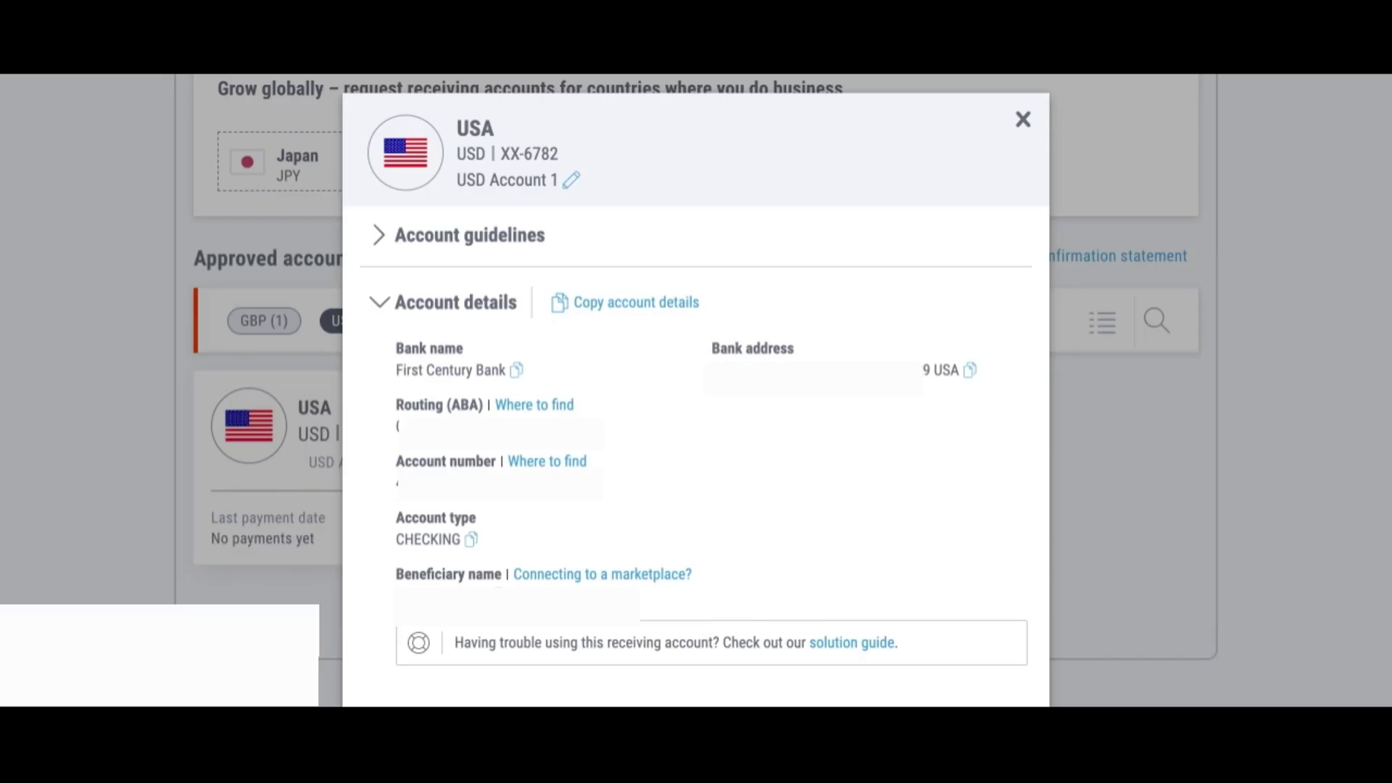
Step: Copy the Payoneer beneficiary name into the KDP account holder name field
left_click_drag(396, 574, 500, 574)
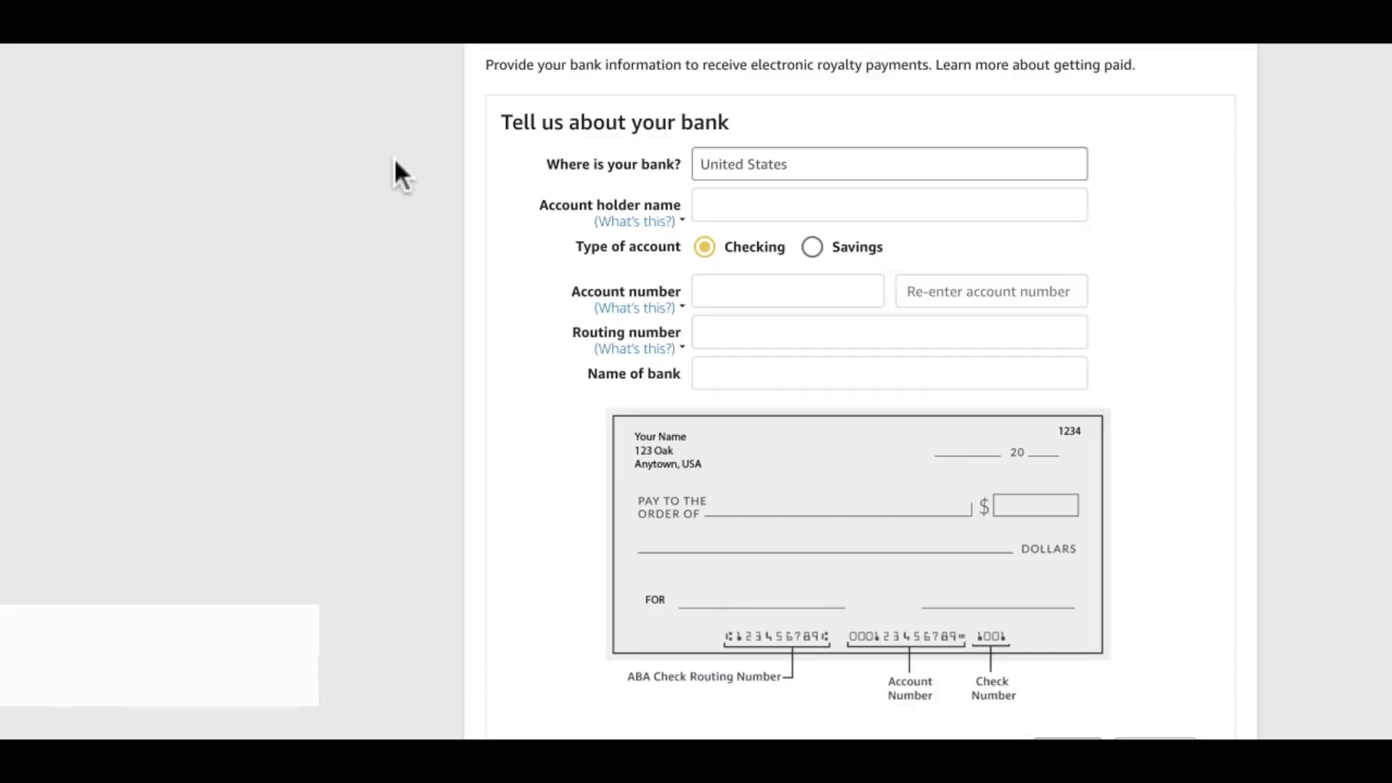
scroll(393, 158, "down", 3)
scroll(862, 391, "up", 1)
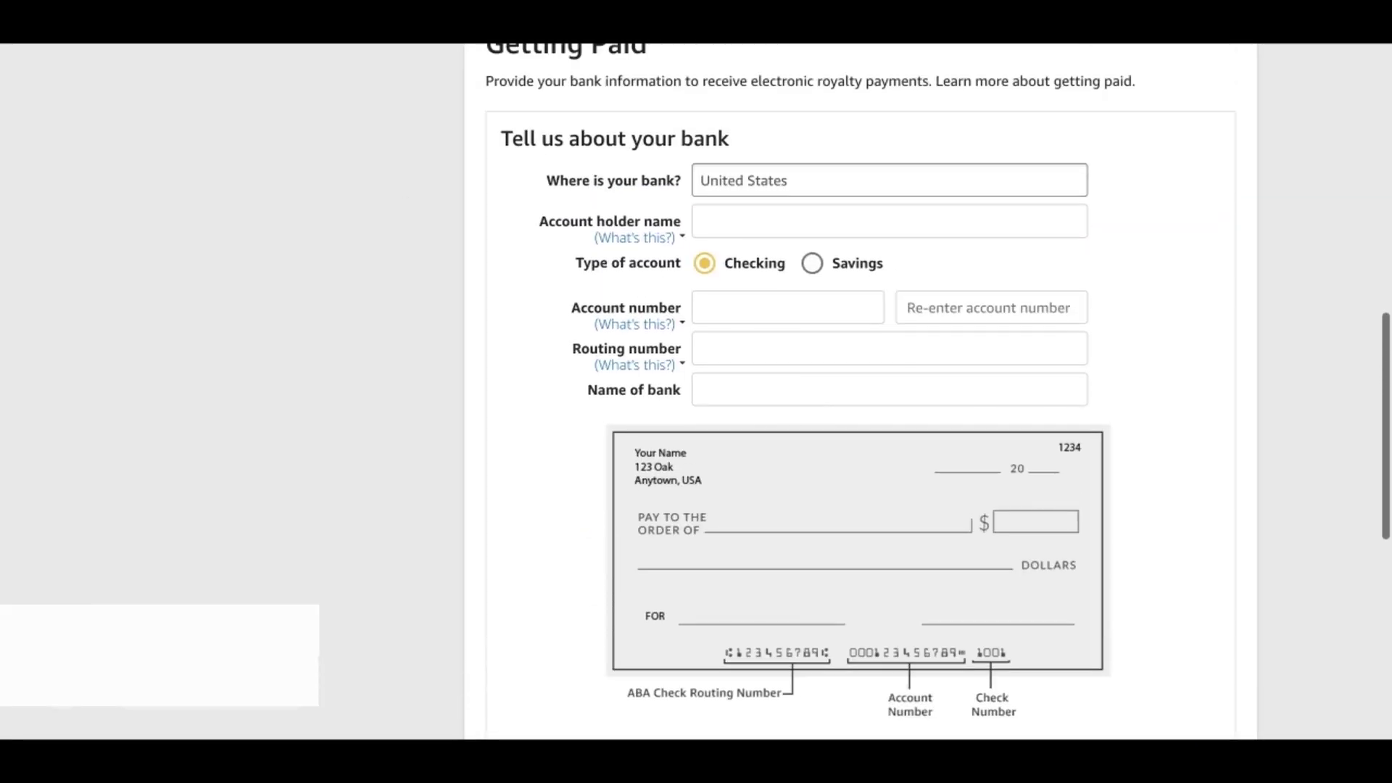
left_click(797, 221)
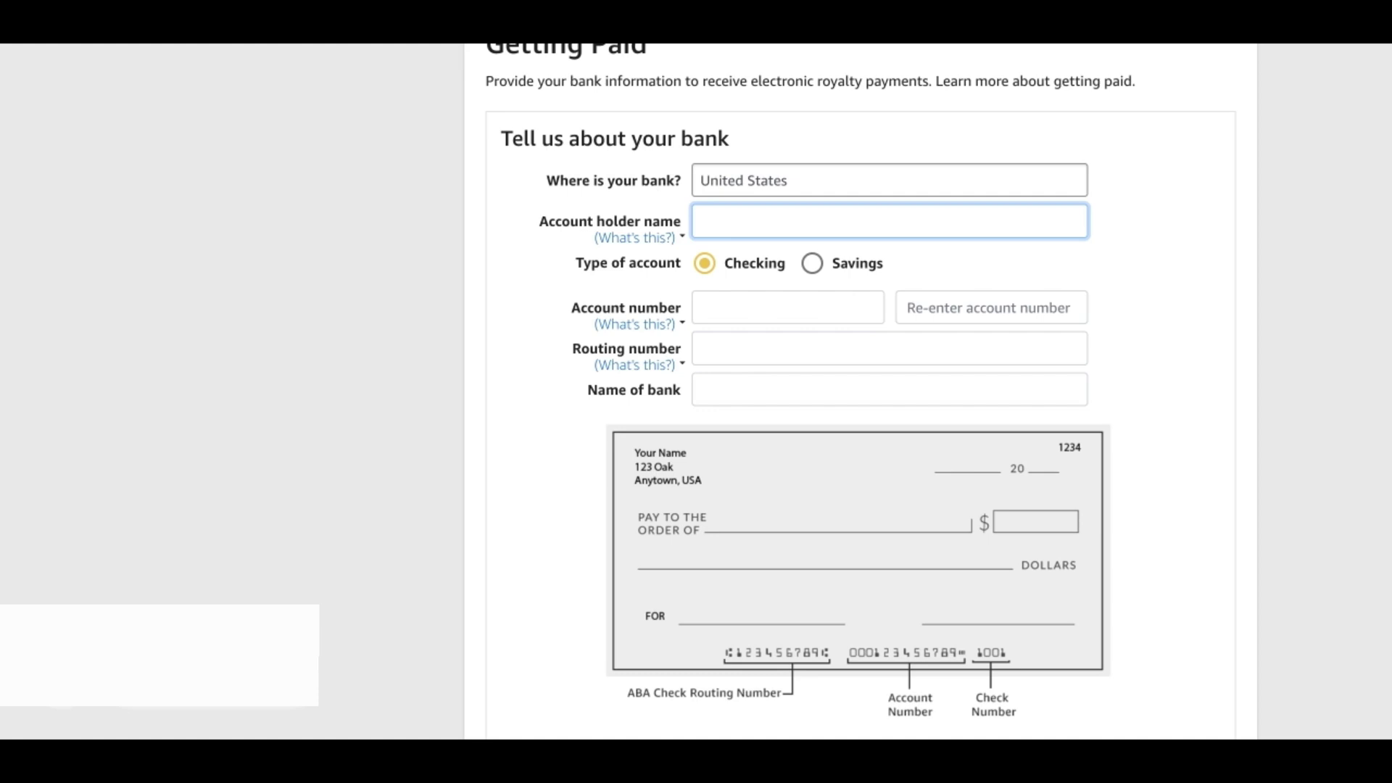
type("N")
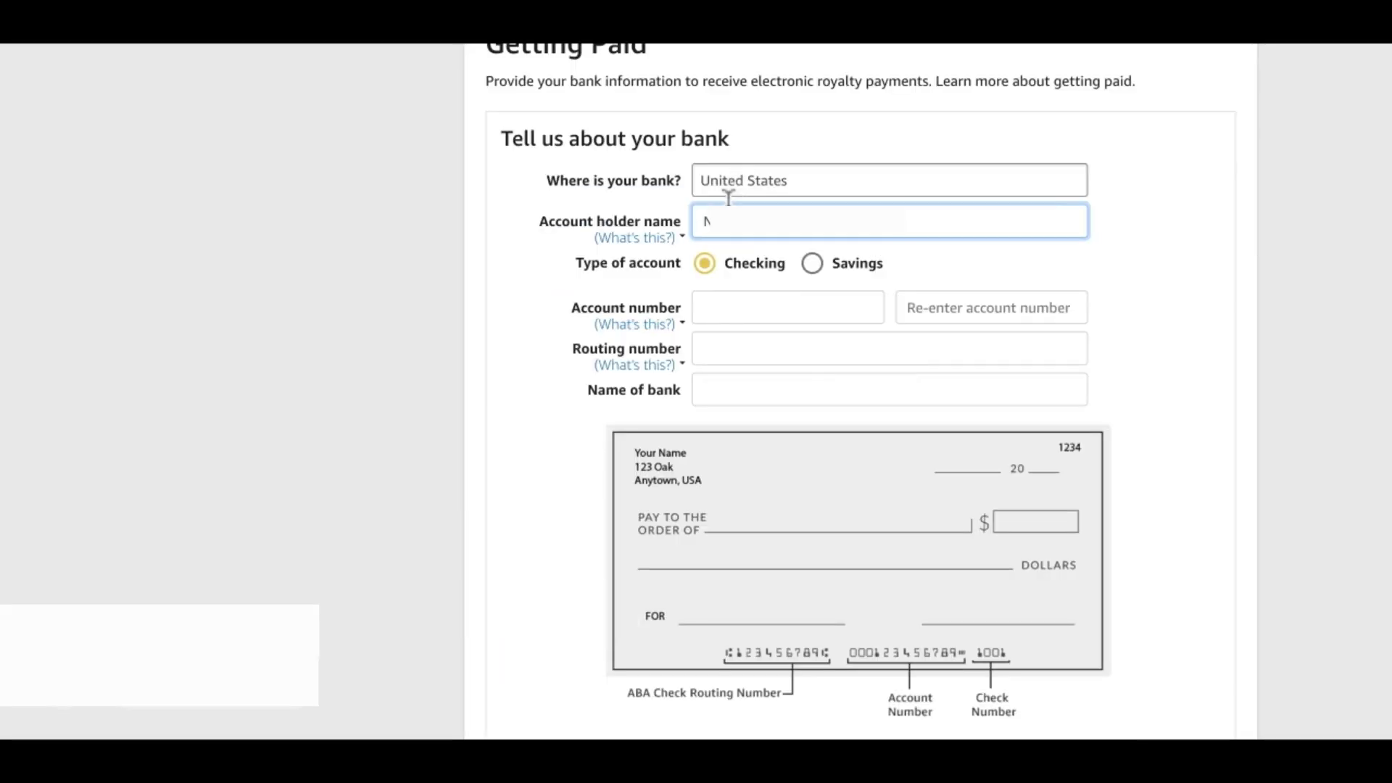
Step: Enter the account number twice, the routing number, and First Century Bank as bank name
key("Tab")
key("Tab")
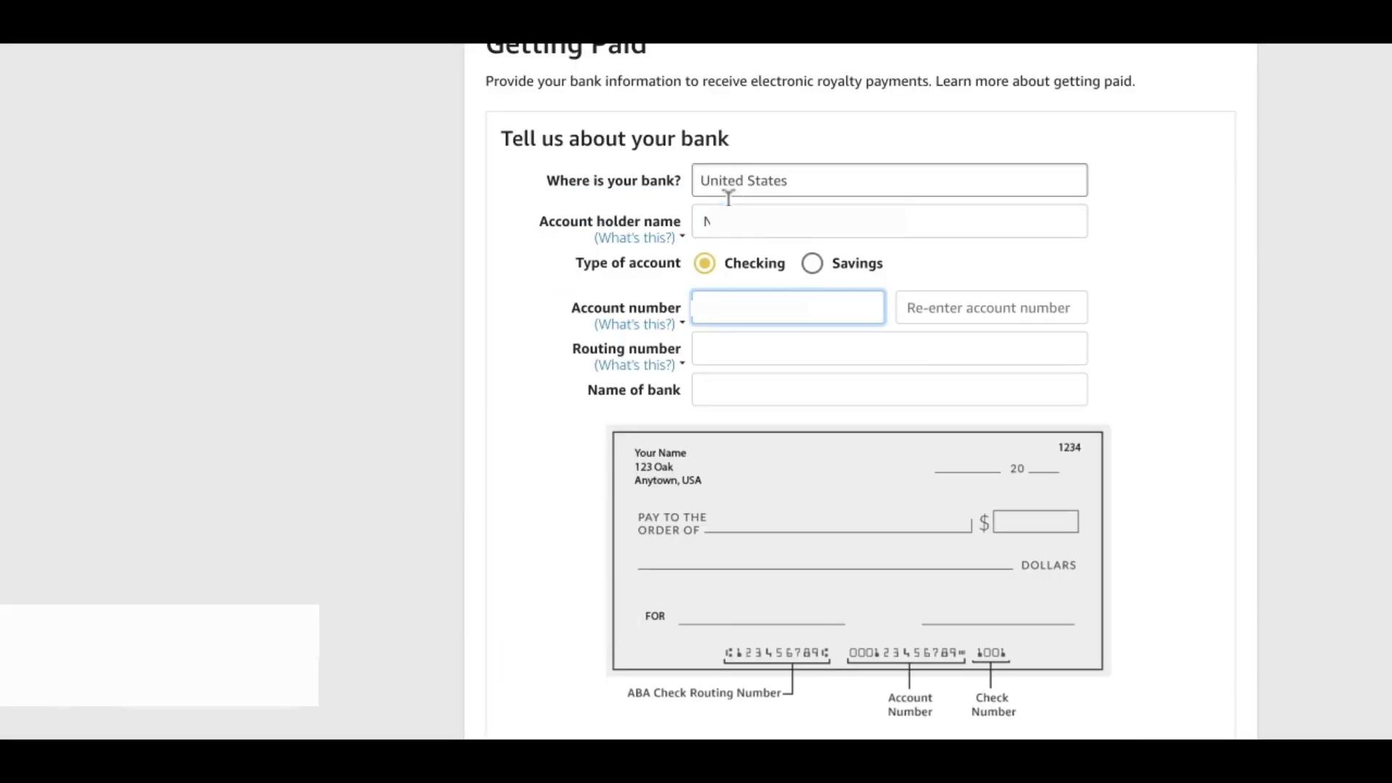
type("2")
key("Tab")
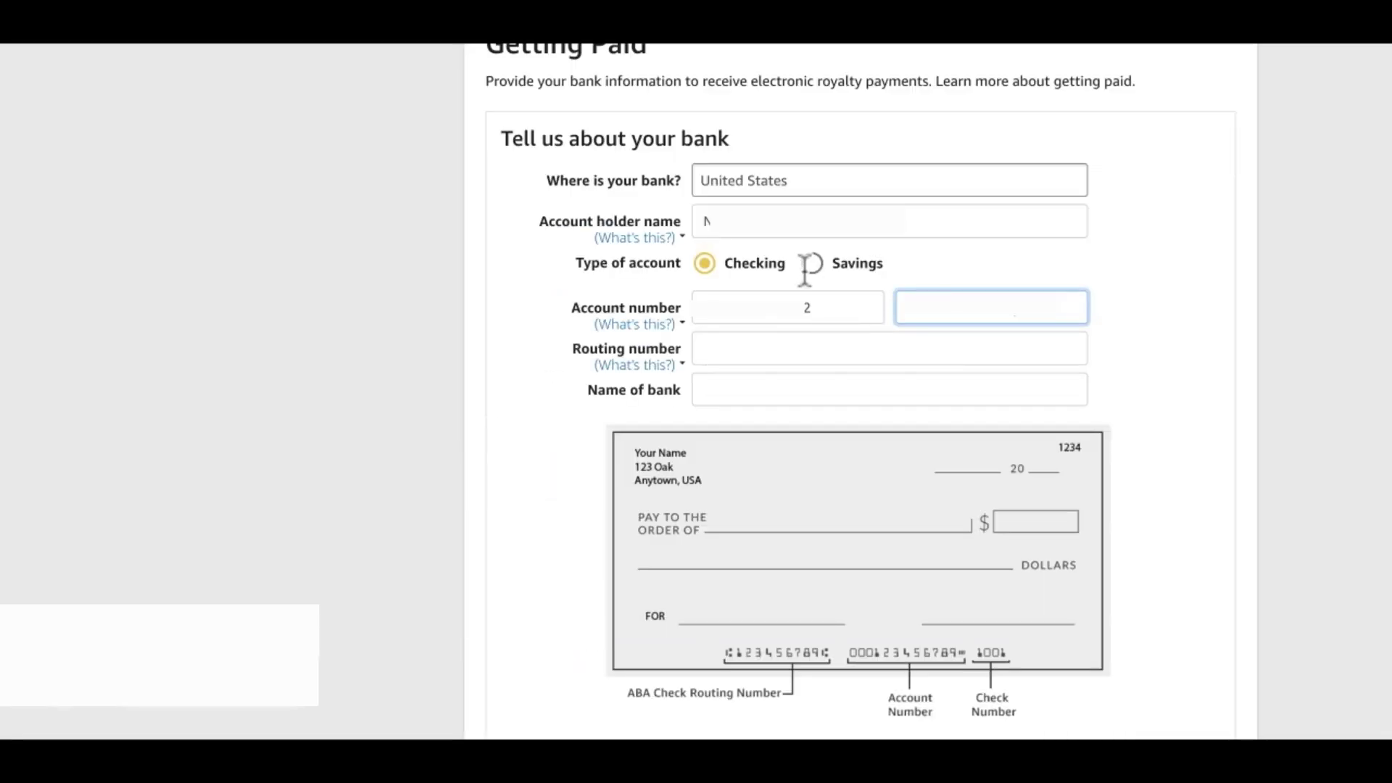
key("Tab")
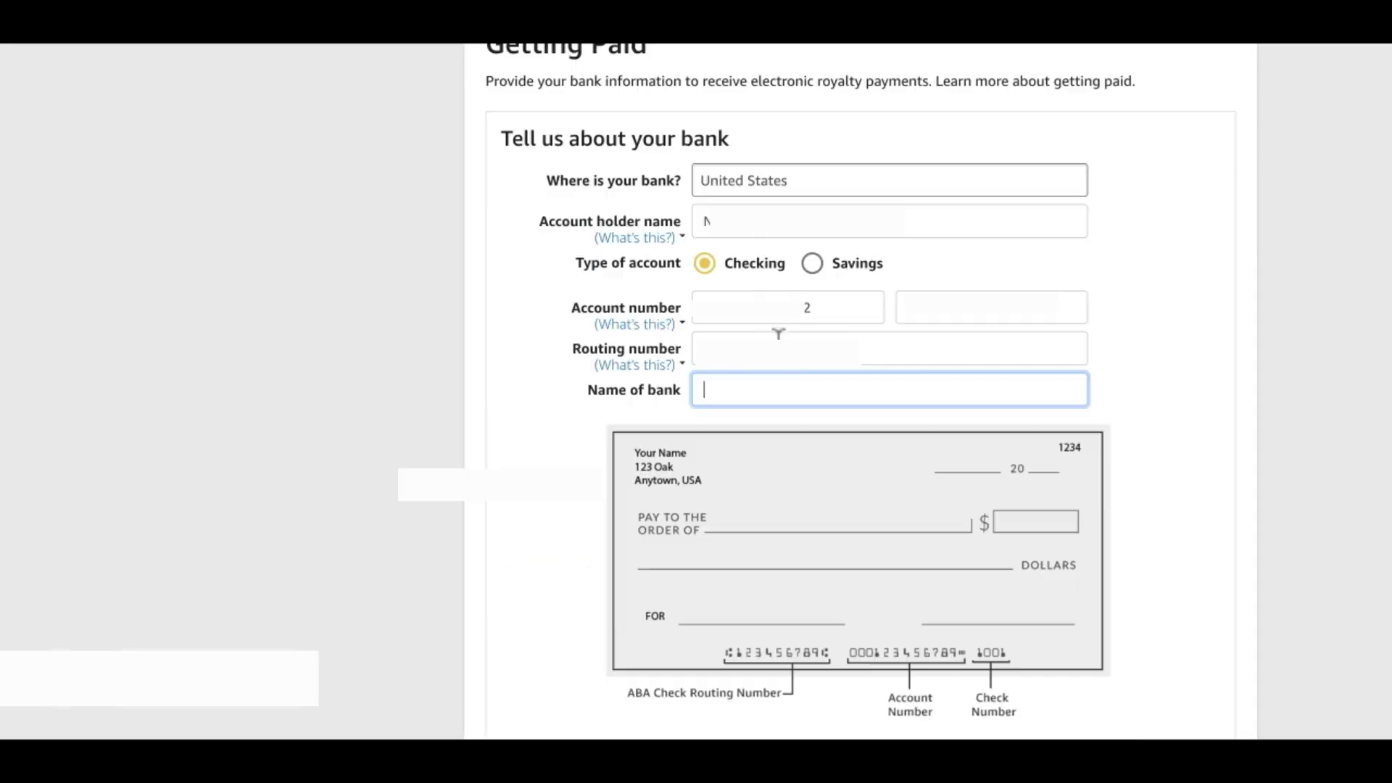
type("First Century Bank")
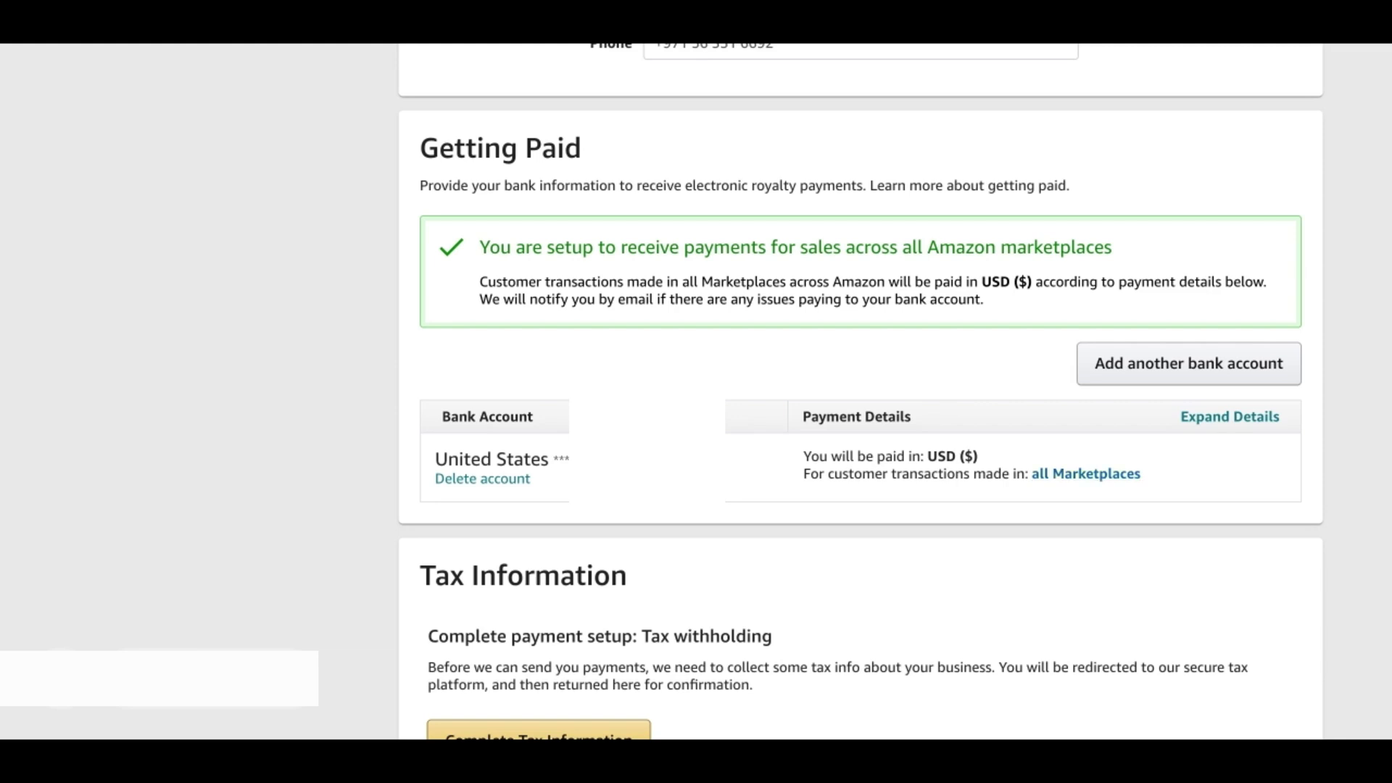
Step: Expand Payment Details to confirm USD for each marketplace and scroll down to tax information
left_click(1085, 473)
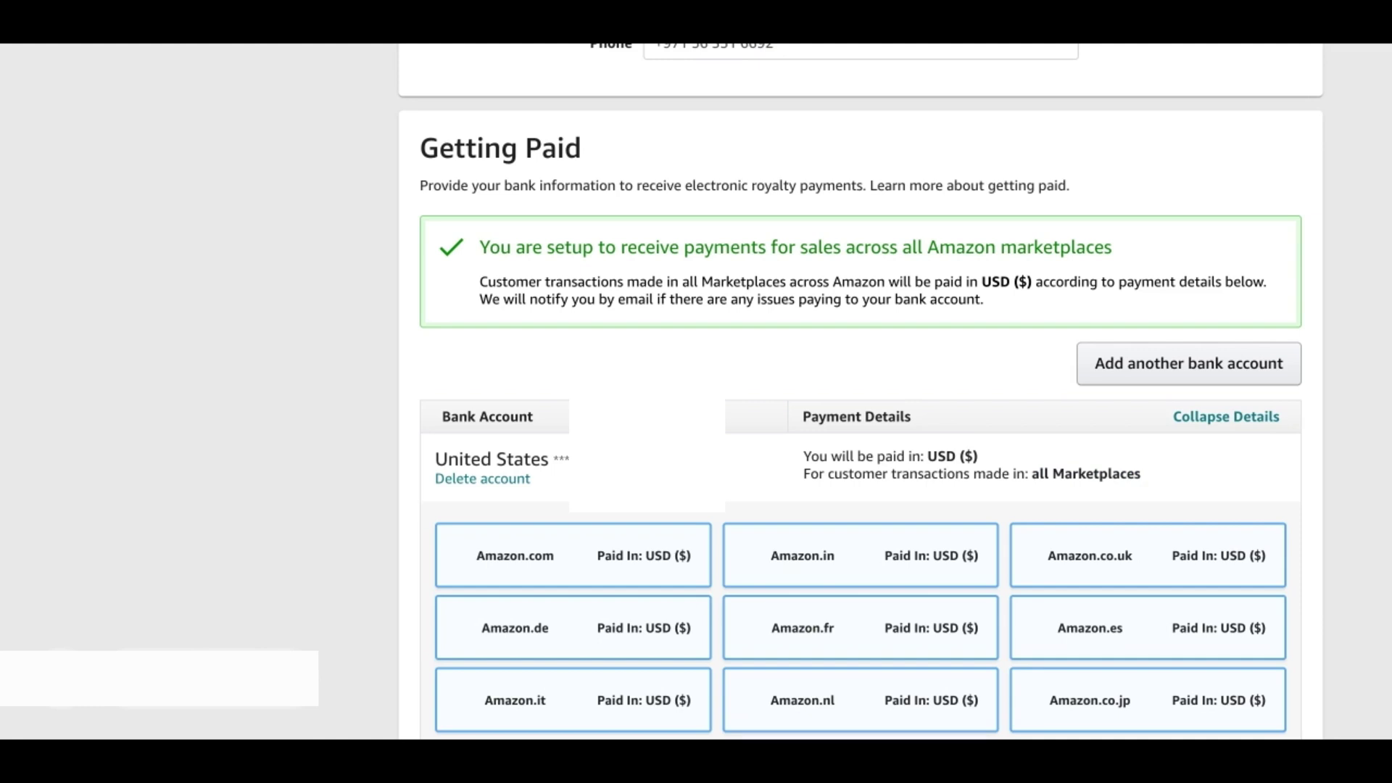
scroll(861, 391, "down", 3)
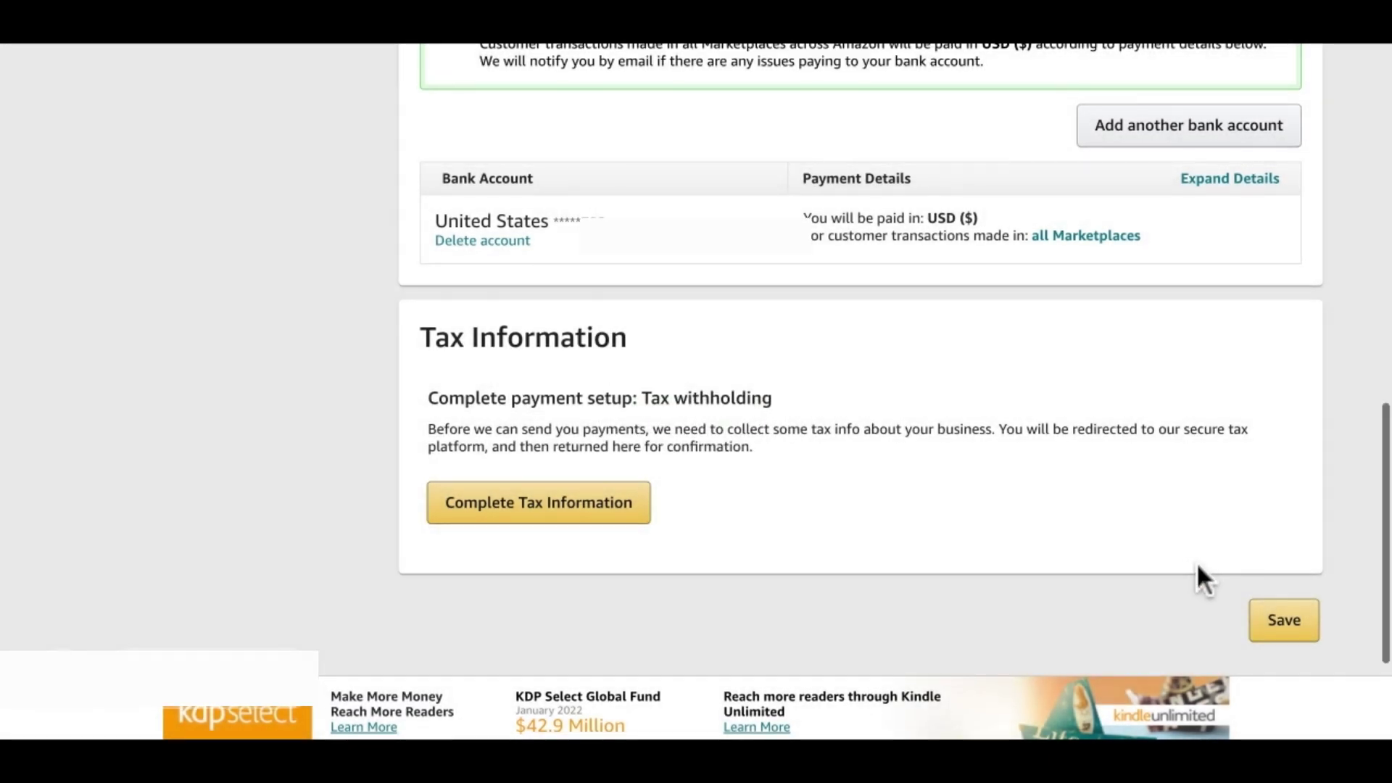
scroll(1198, 565, "down", 3)
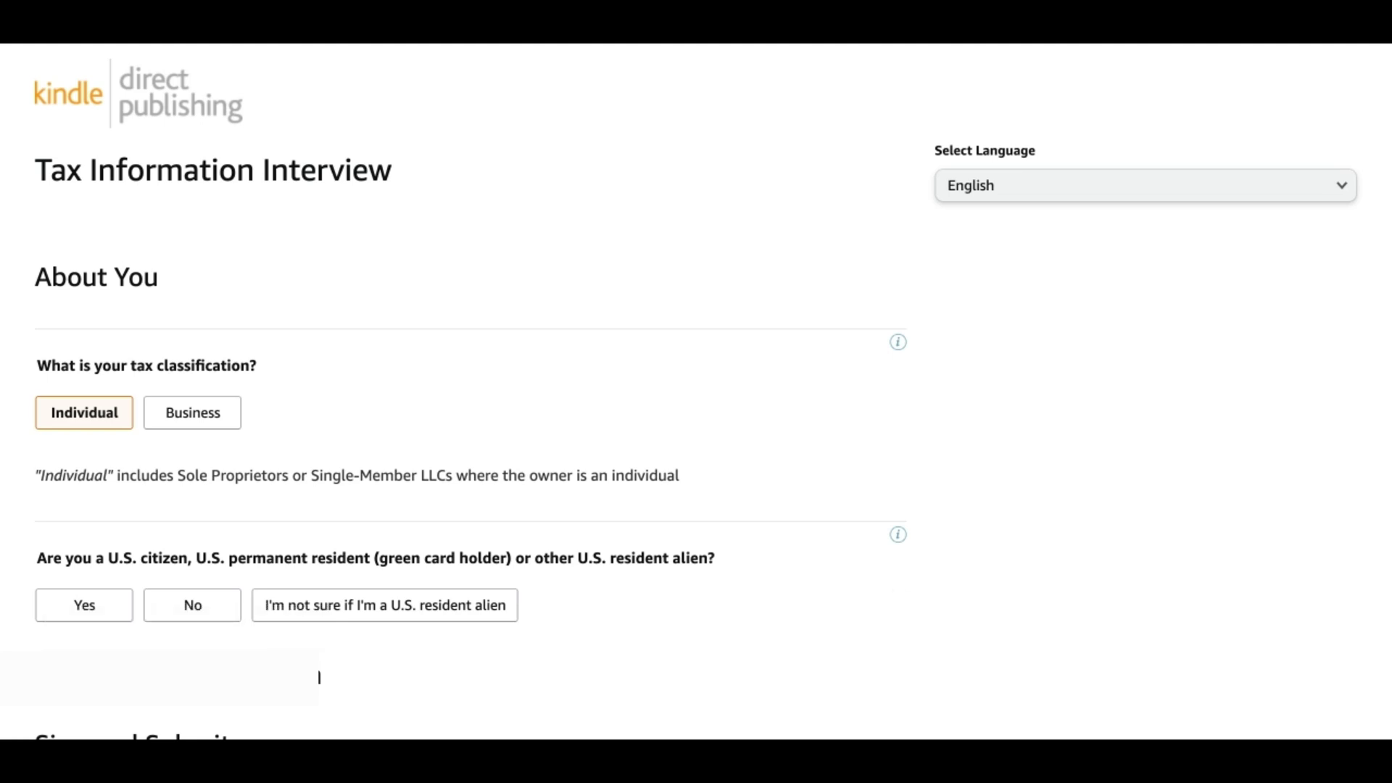
Step: With Individual selected, answer No to being a U.S. citizen or resident
scroll(696, 392, "down", 1)
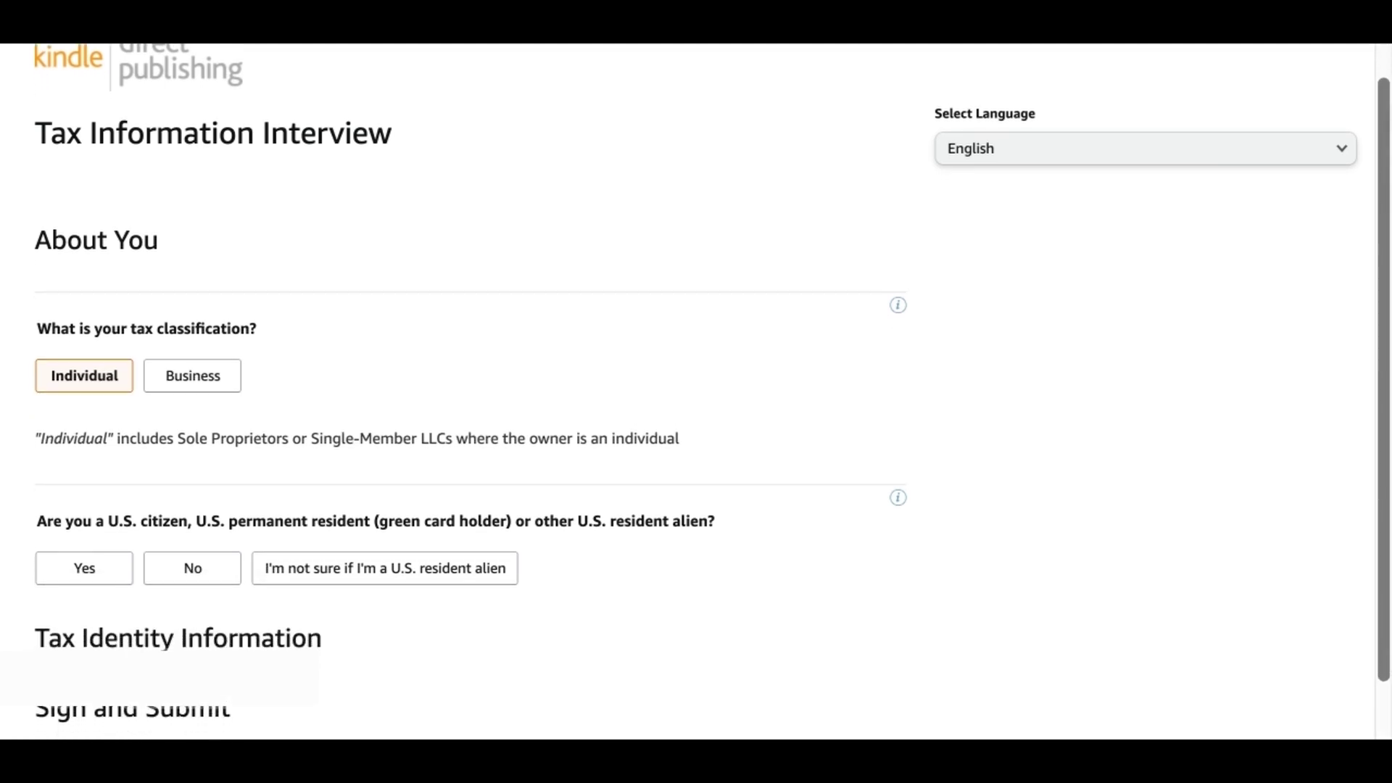
scroll(696, 392, "down", 2)
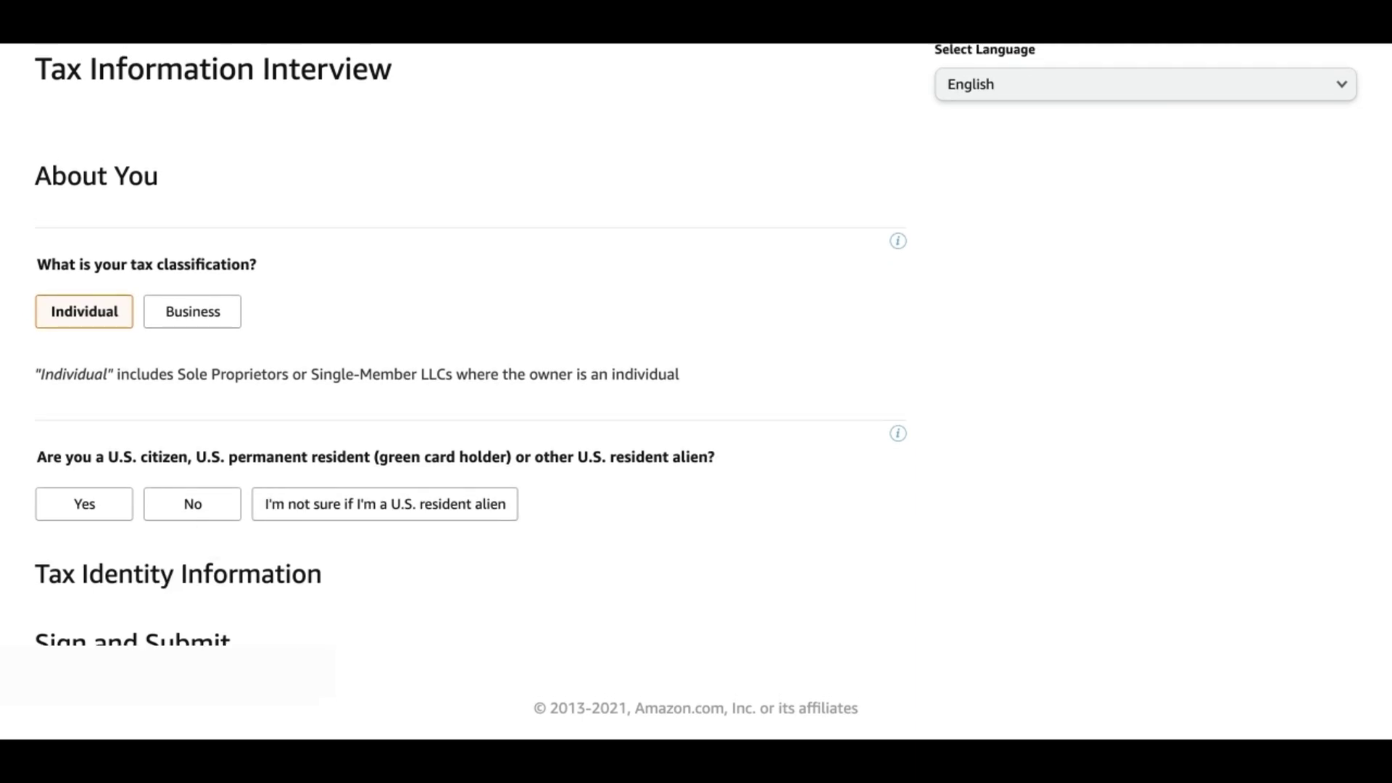
scroll(696, 384, "up", 2)
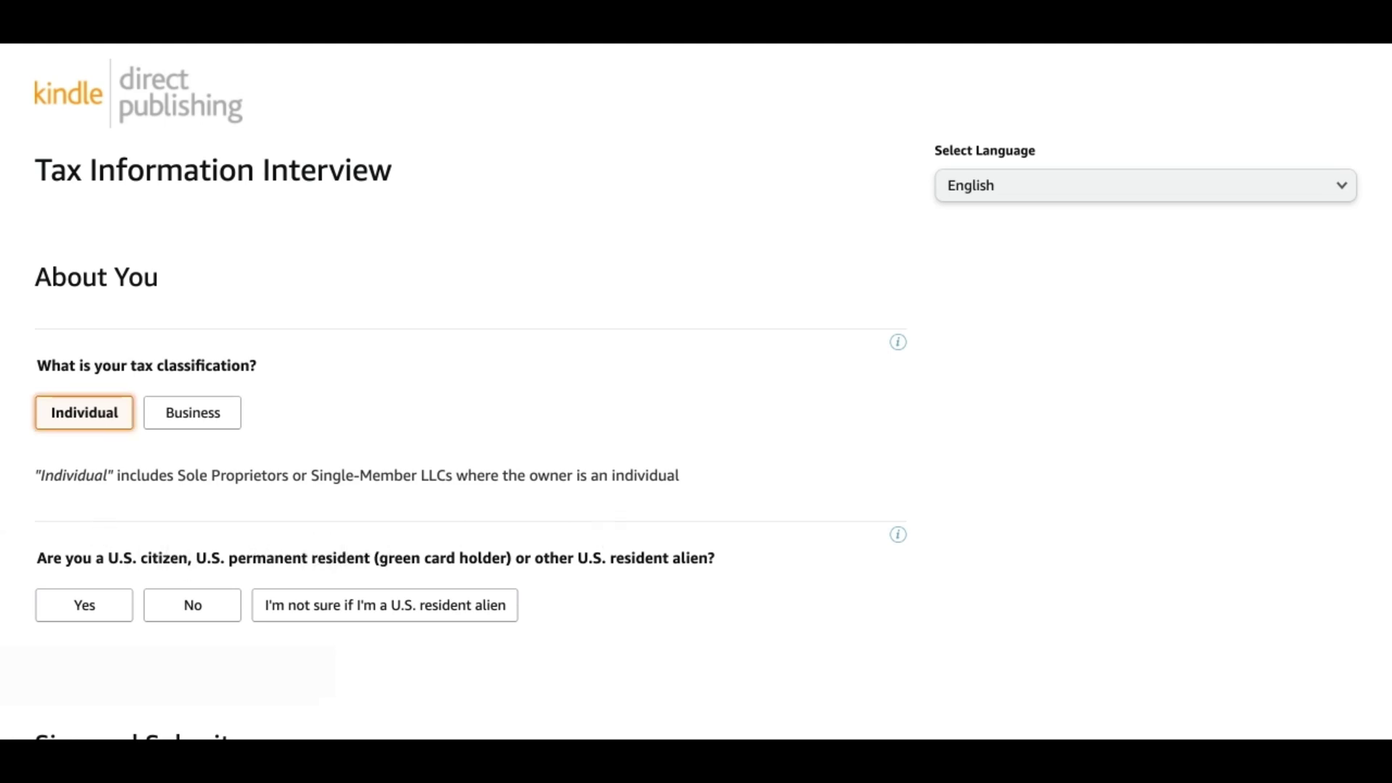
scroll(631, 646, "down", 2)
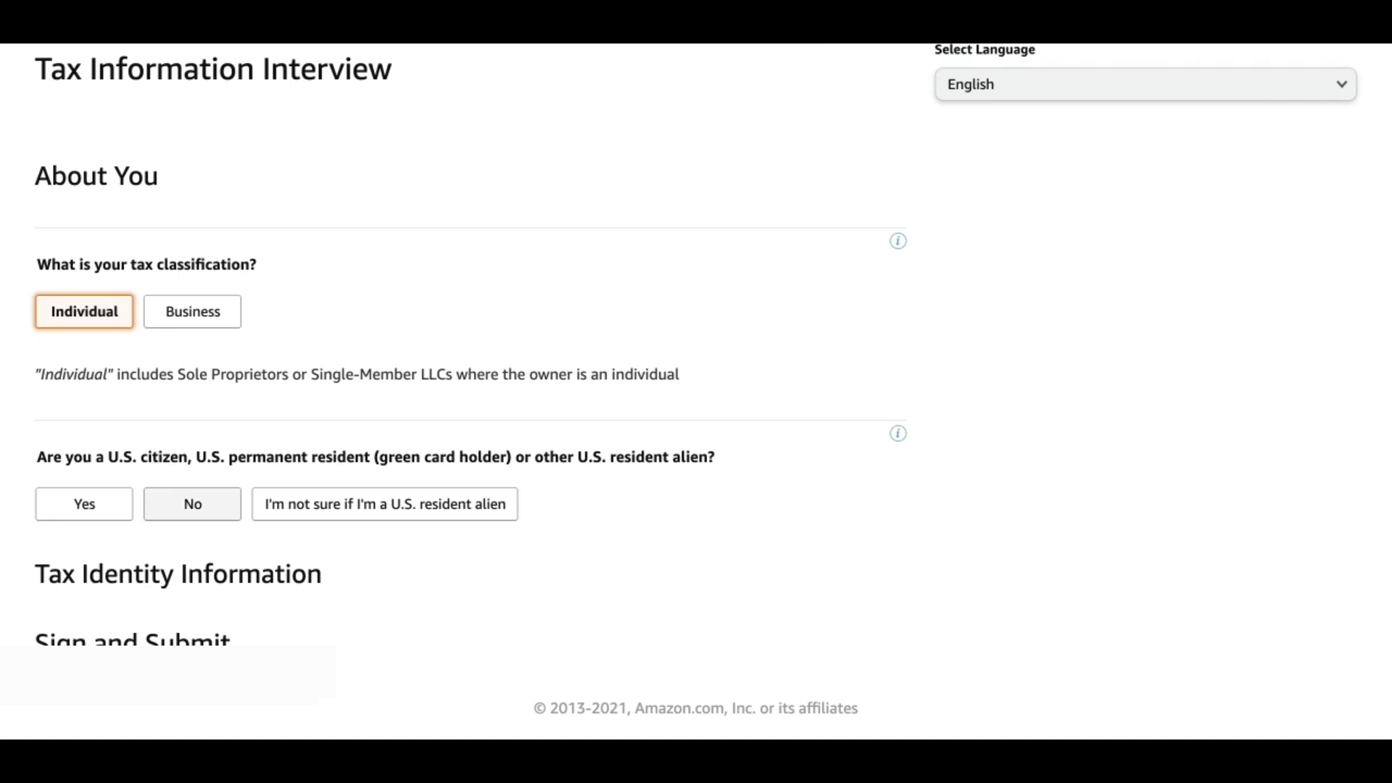
left_click(192, 504)
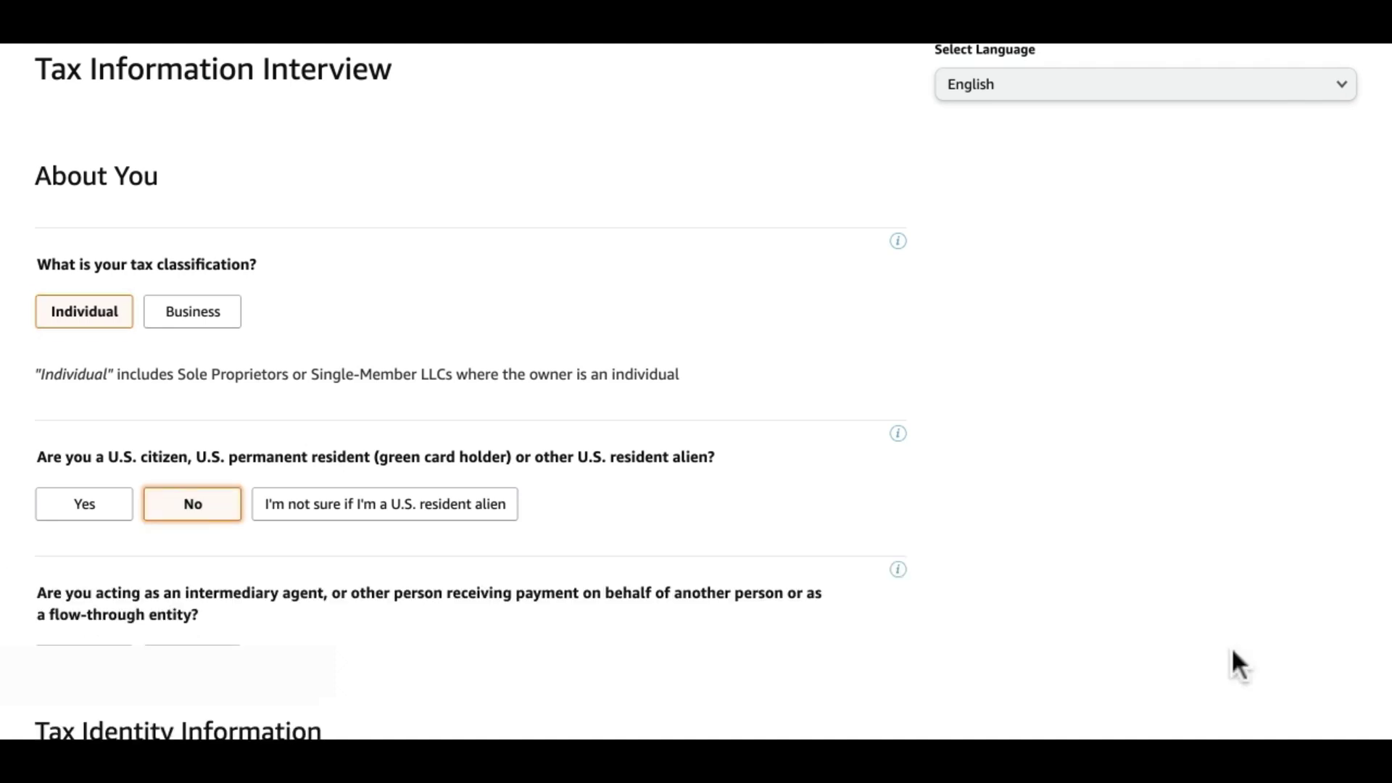
scroll(1240, 667, "down", 2)
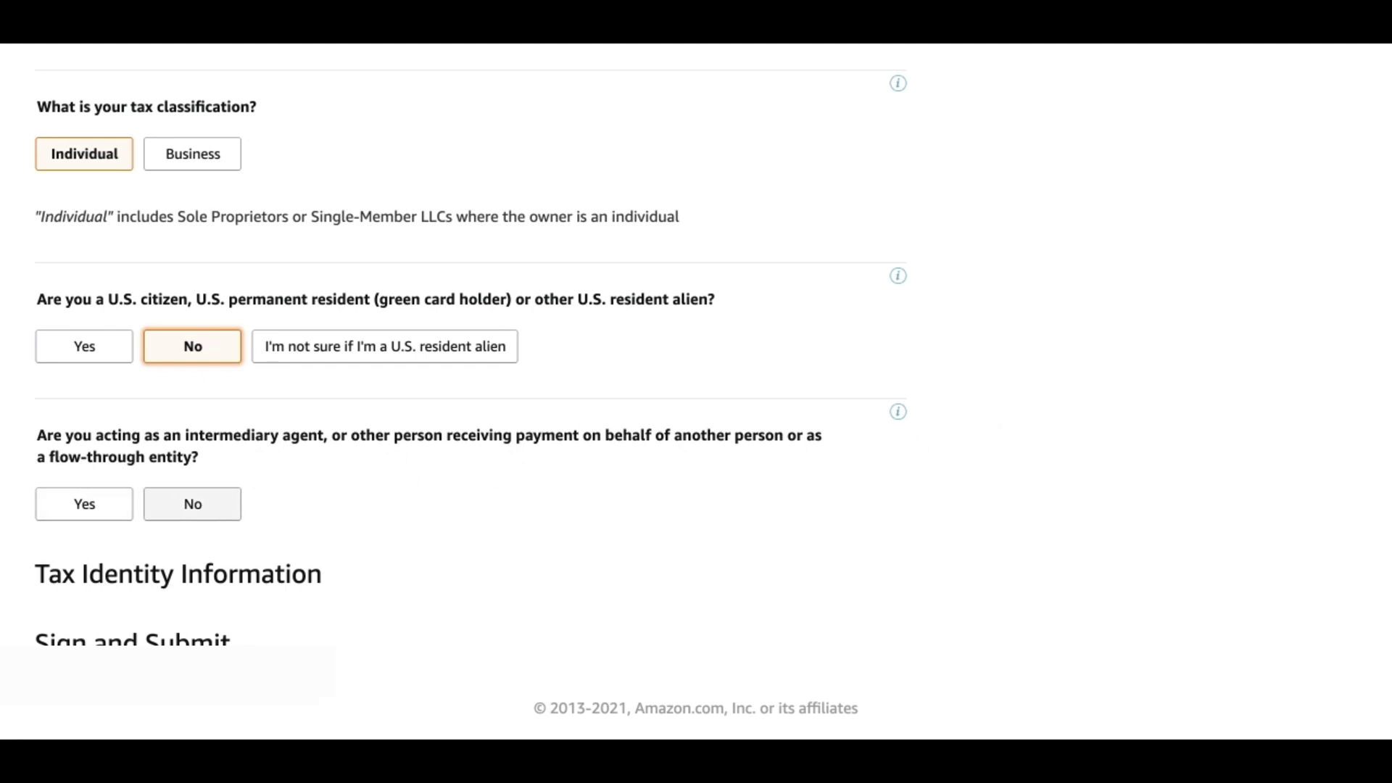
Step: Answer No to acting as an intermediary agent and choose the country of citizenship
left_click(192, 504)
scroll(249, 643, "down", 5)
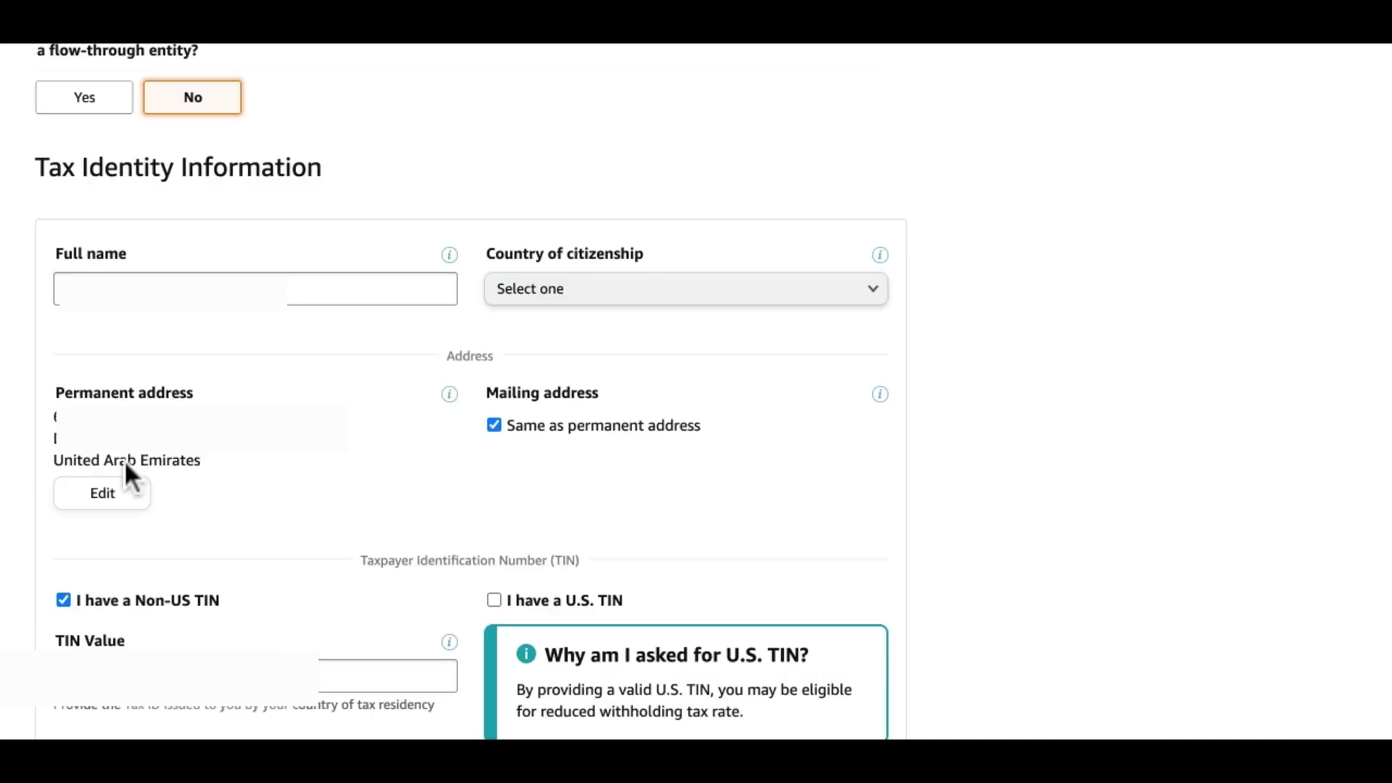
scroll(124, 459, "down", 1)
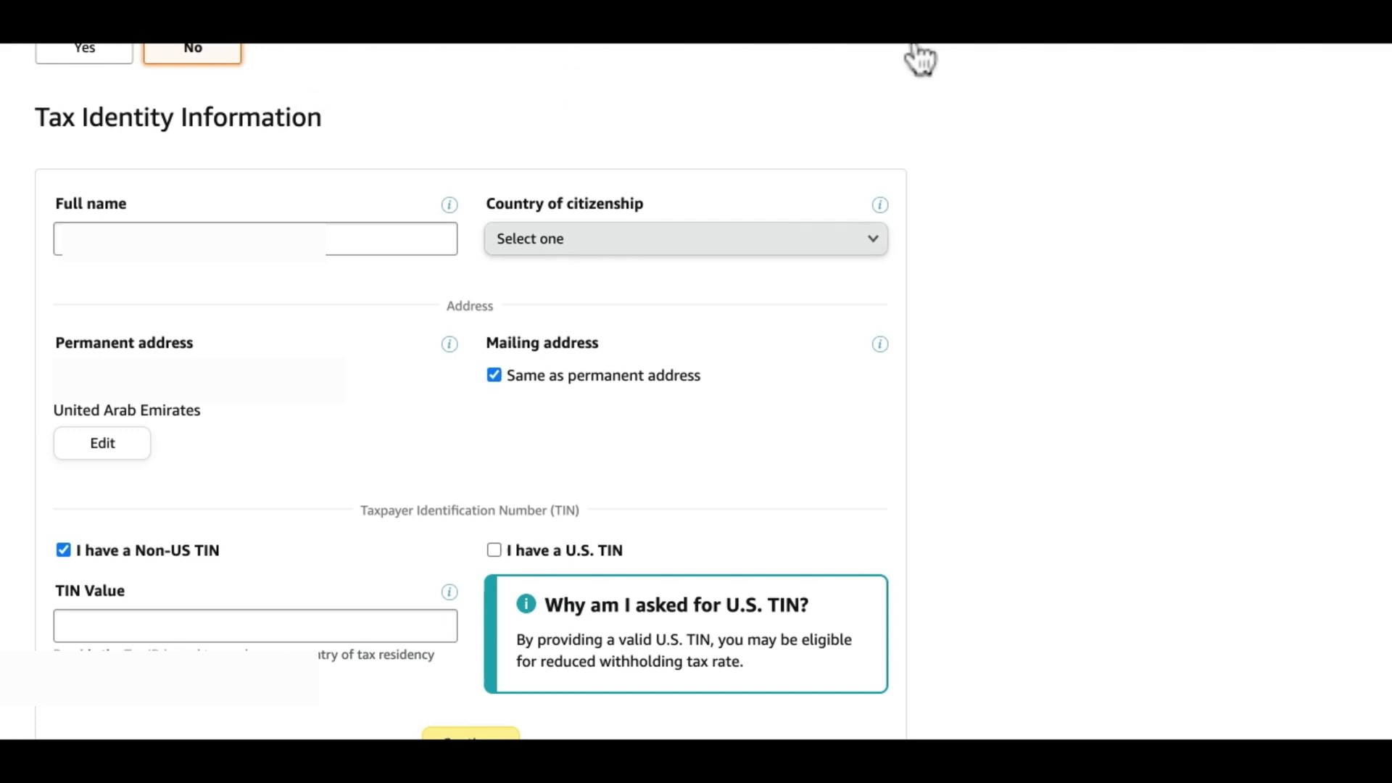
key("alt+Down")
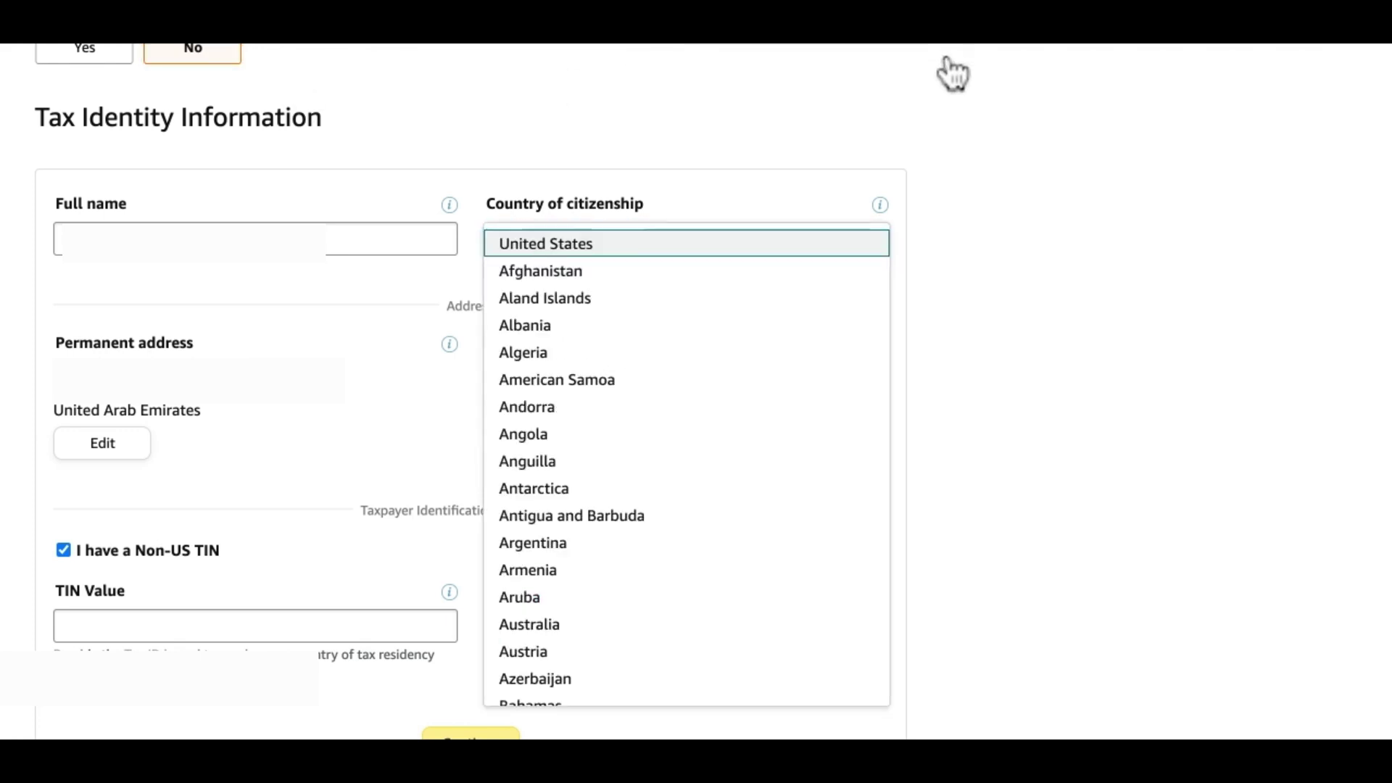
key("Return")
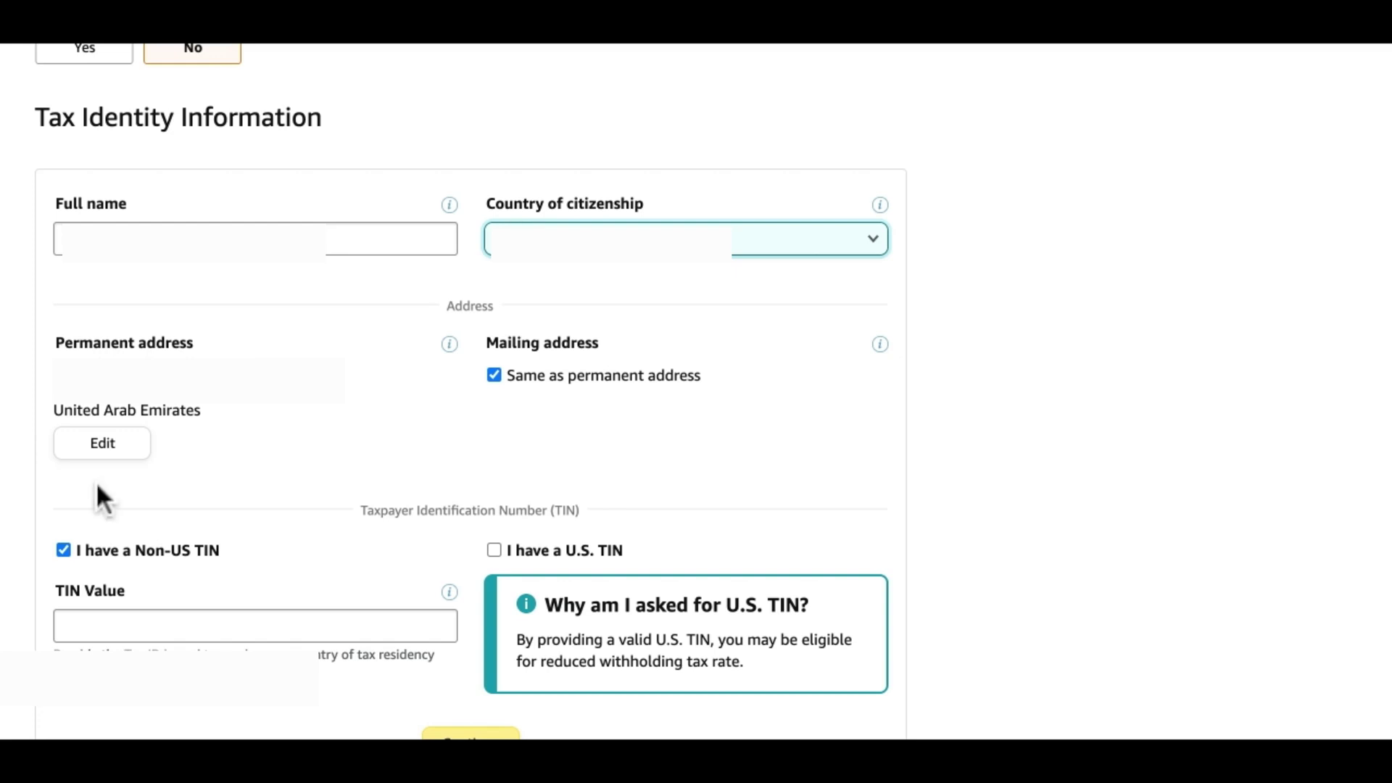
Step: Uncheck I have a Non-US TIN, select 'other reasons' for no TIN, and continue
scroll(1298, 438, "down", 3)
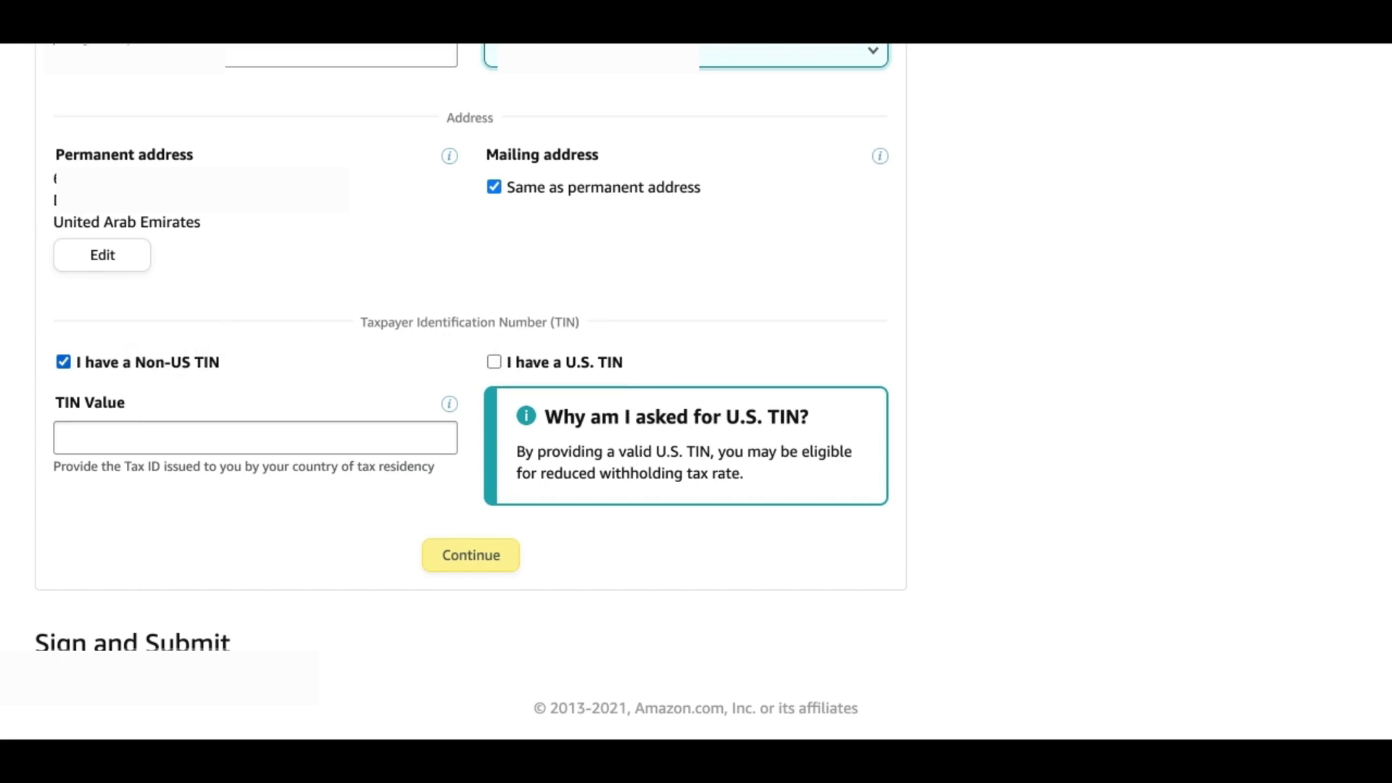
left_click(63, 361)
scroll(471, 392, "down", 1)
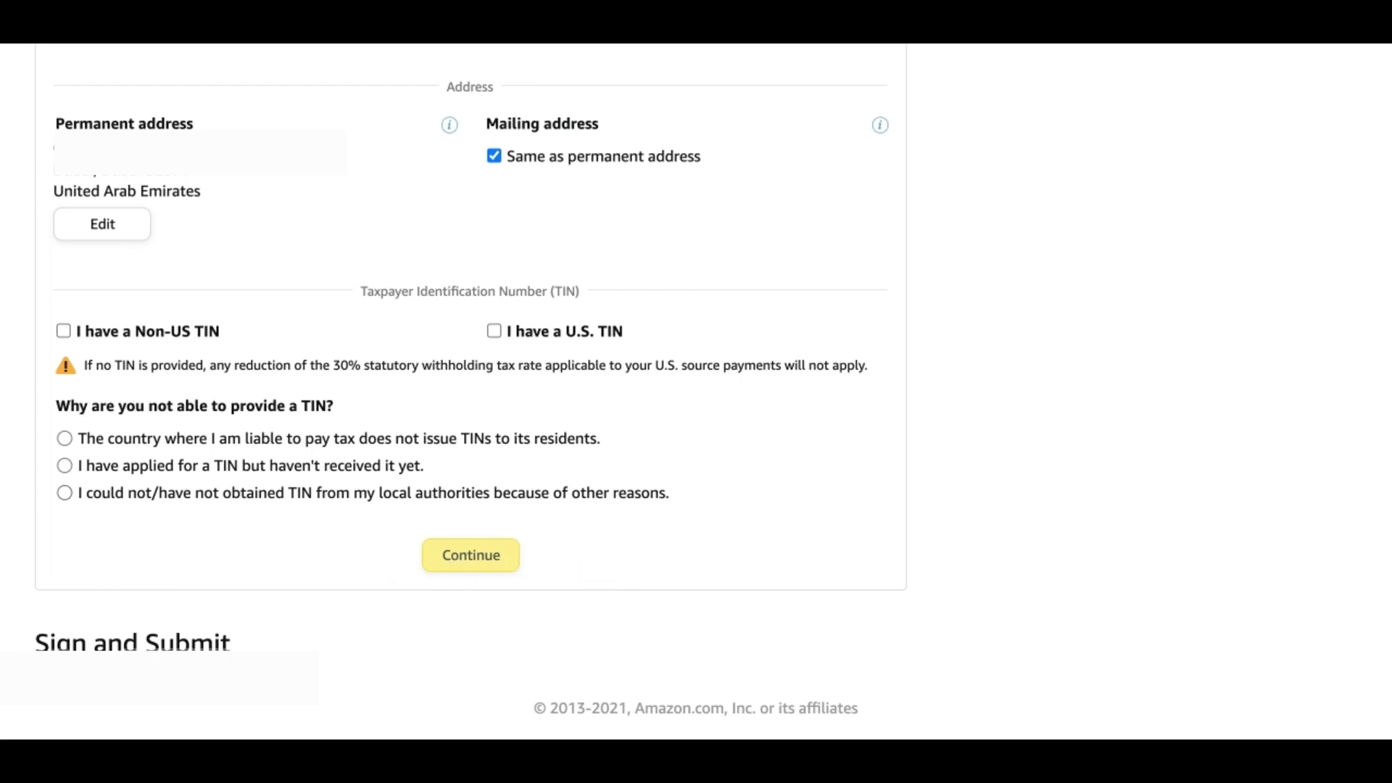
left_click(64, 493)
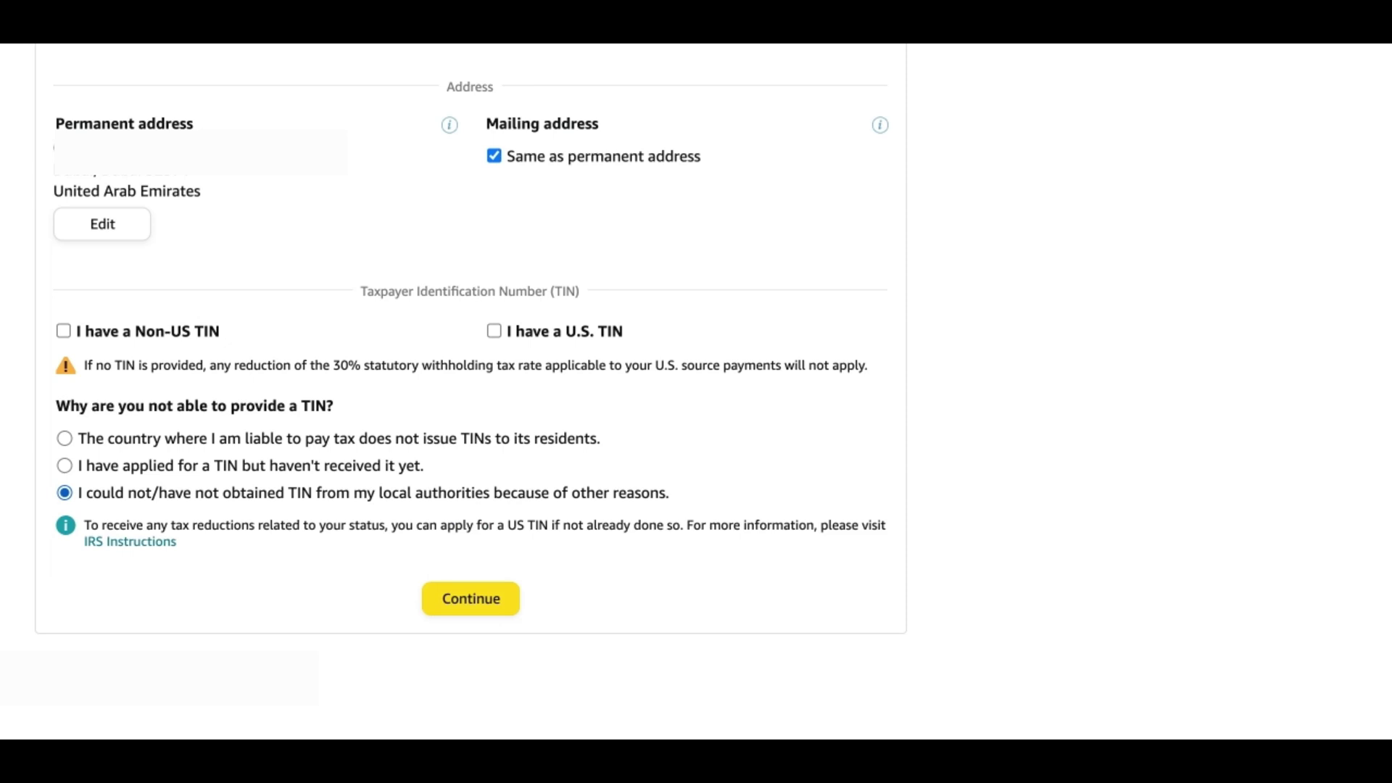
scroll(741, 529, "down", 1)
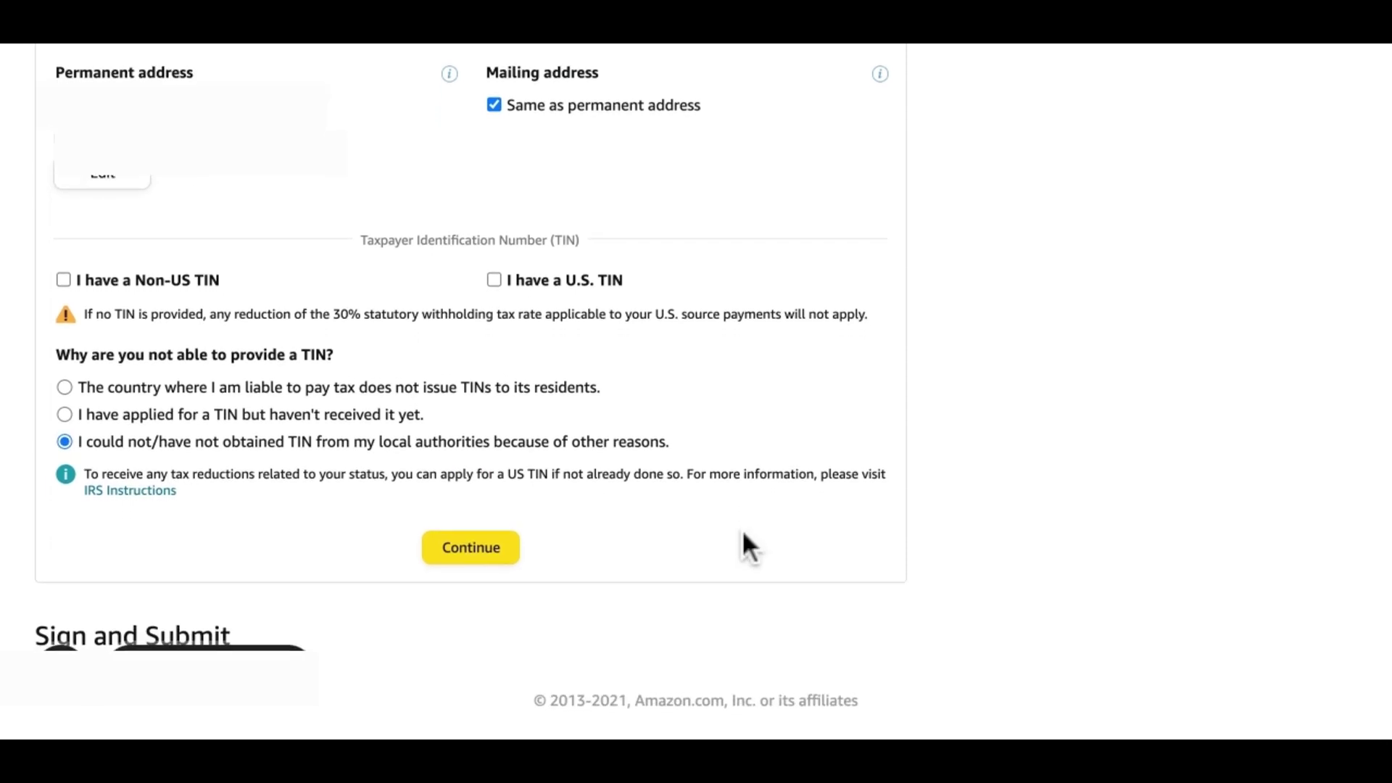
left_click(475, 560)
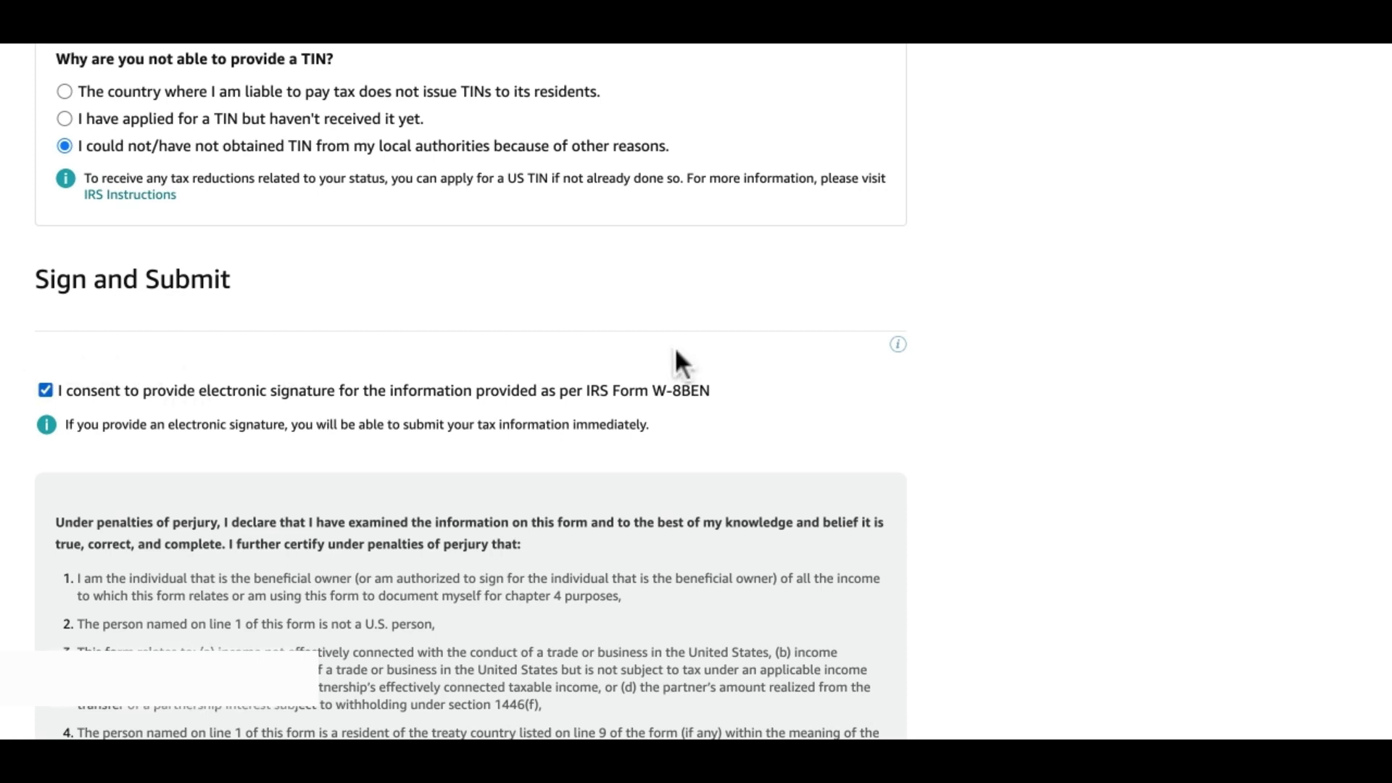
Step: Certify capacity to sign the W-8BEN and move to the Signature field
scroll(728, 355, "down", 4)
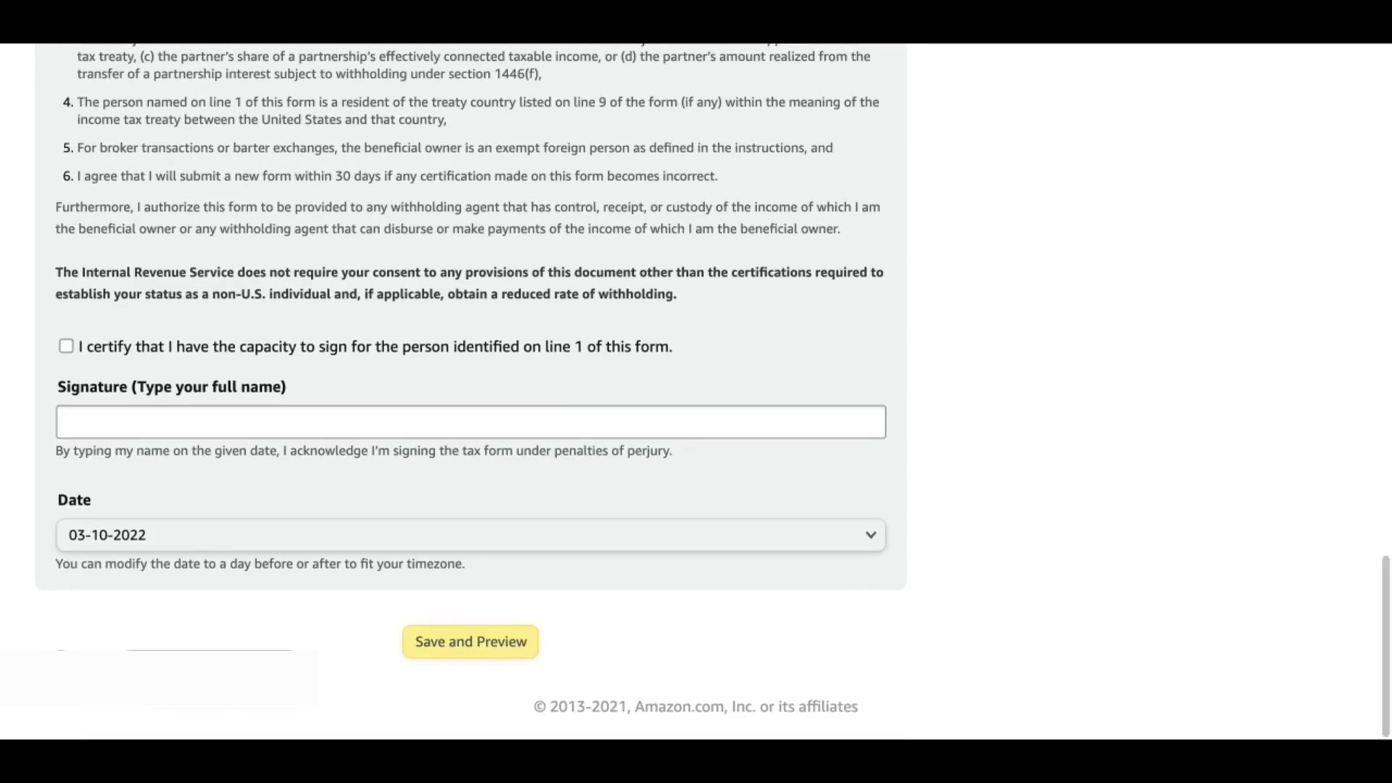
left_click(65, 348)
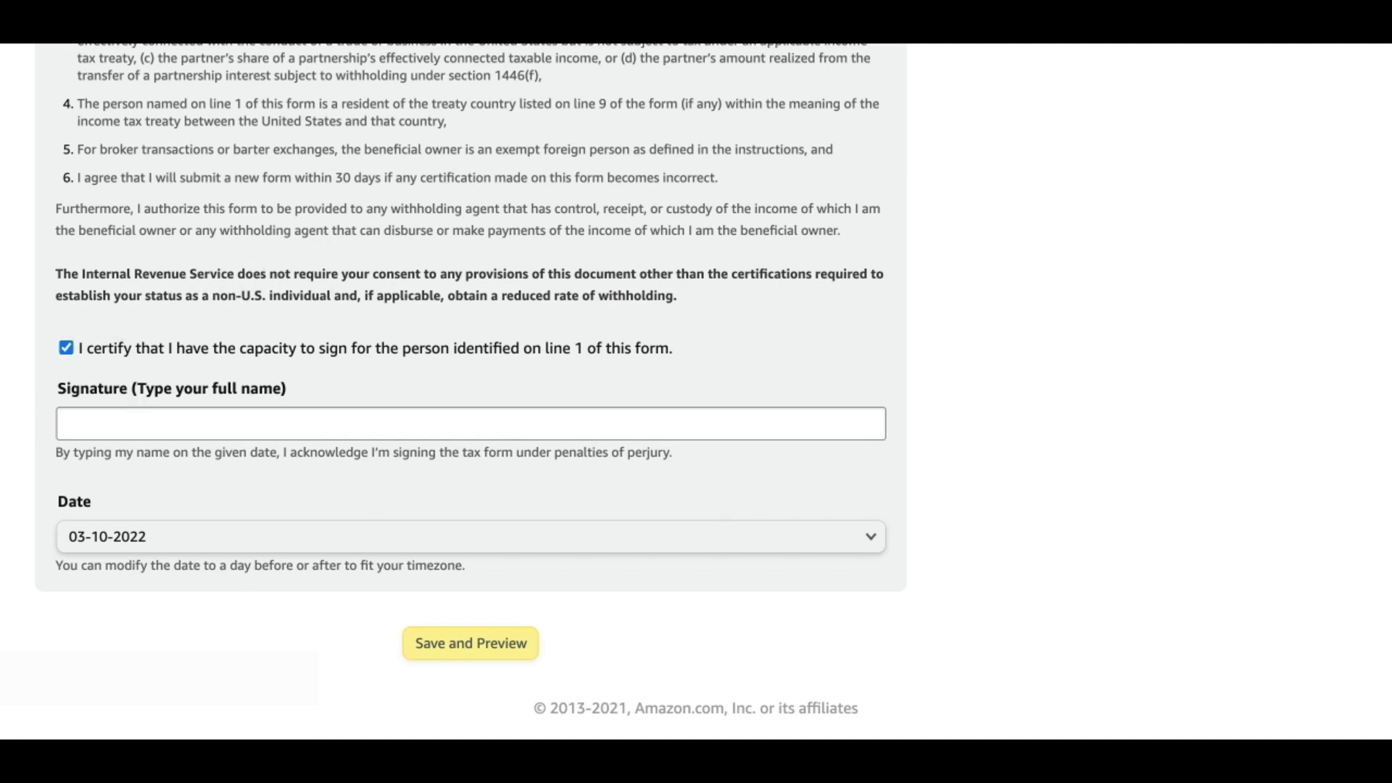
key("Tab")
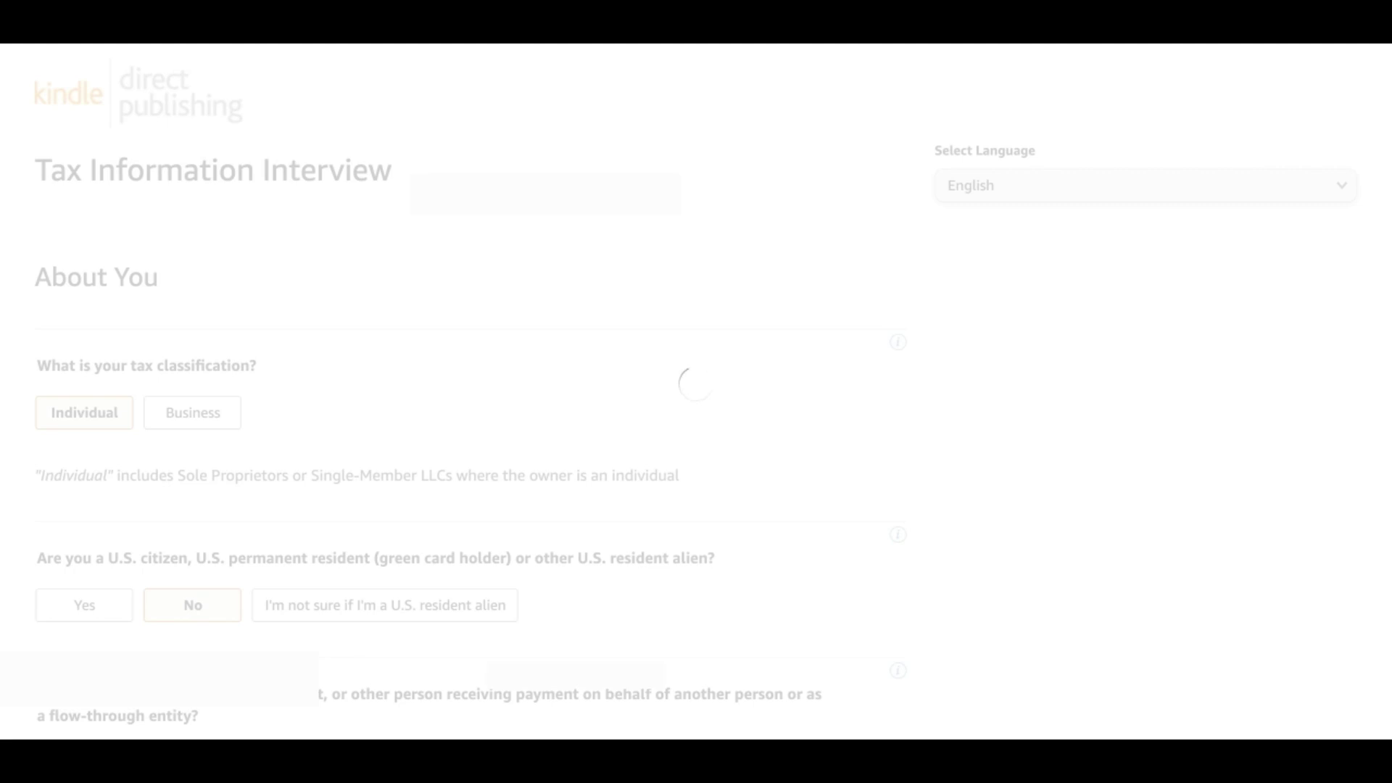
Step: Scroll through the W-8BEN form preview down to the Sign Here section
scroll(636, 366, "down", 3)
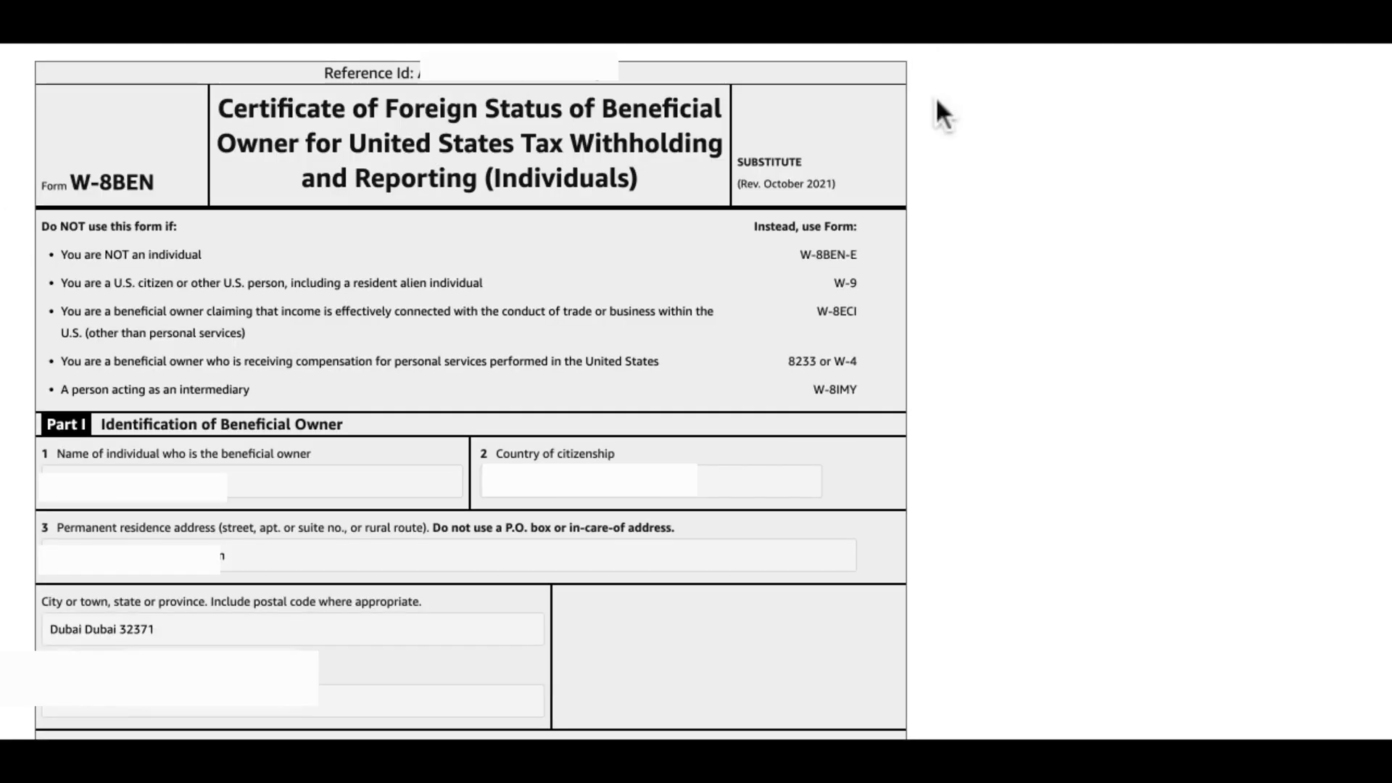
scroll(280, 227, "down", 1)
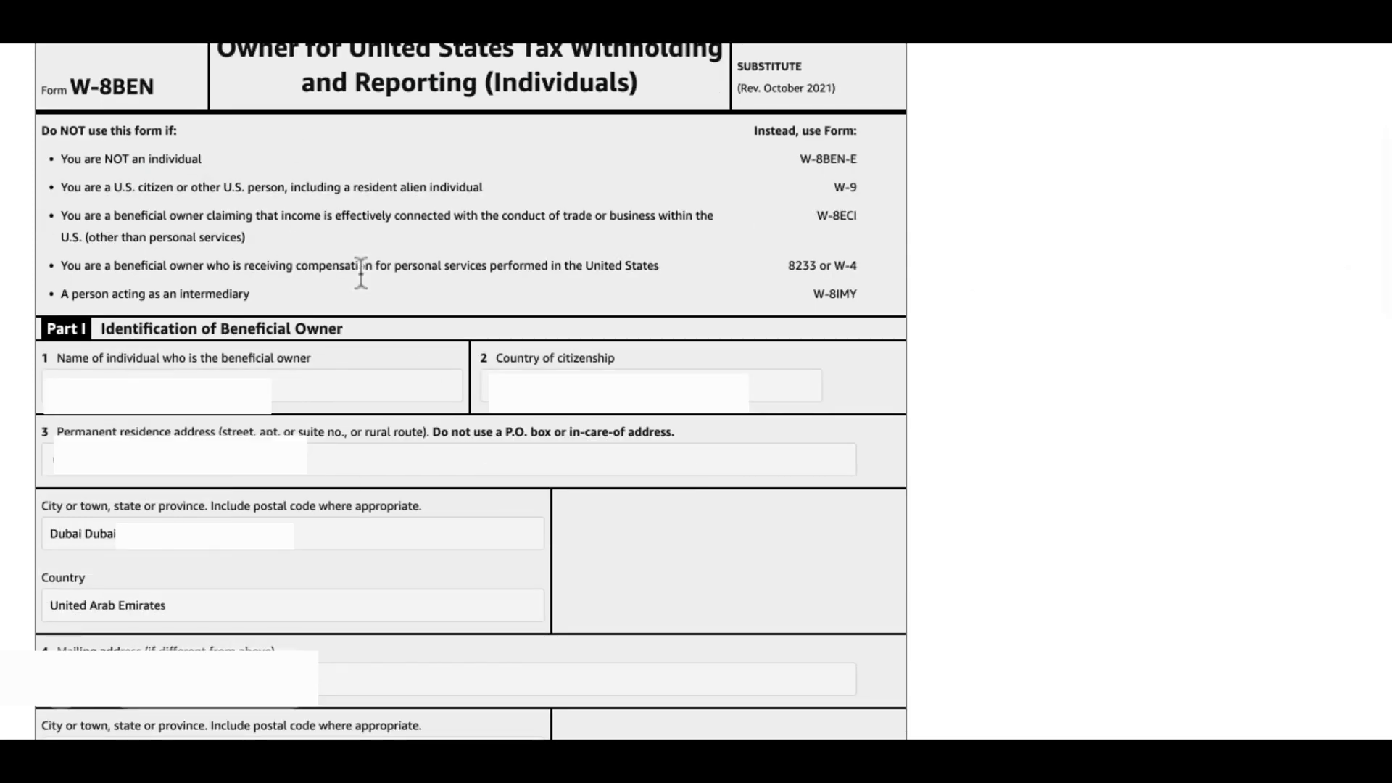
scroll(397, 354, "down", 8)
scroll(471, 392, "down", 12)
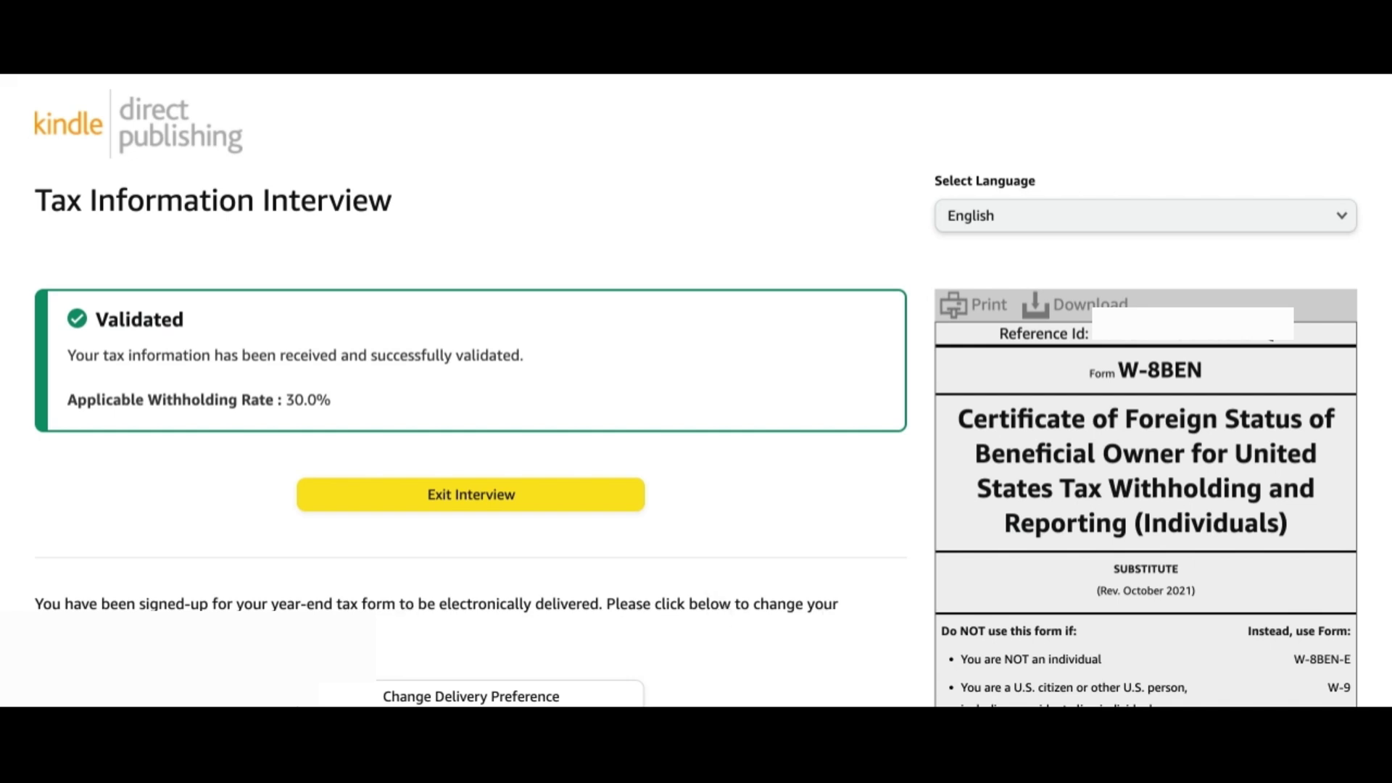
Step: Scroll down the validated tax page to the year-end tax form electronic delivery setting
scroll(634, 558, "down", 3)
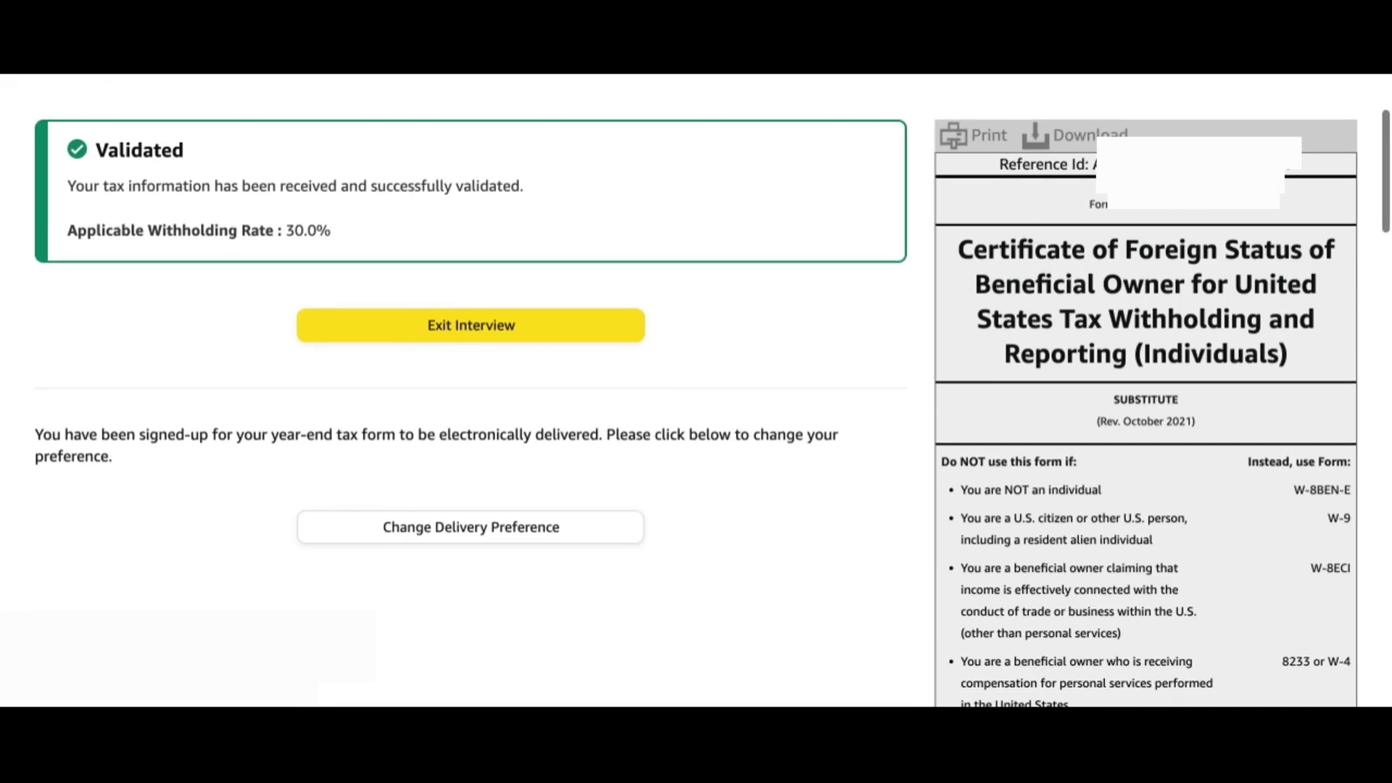